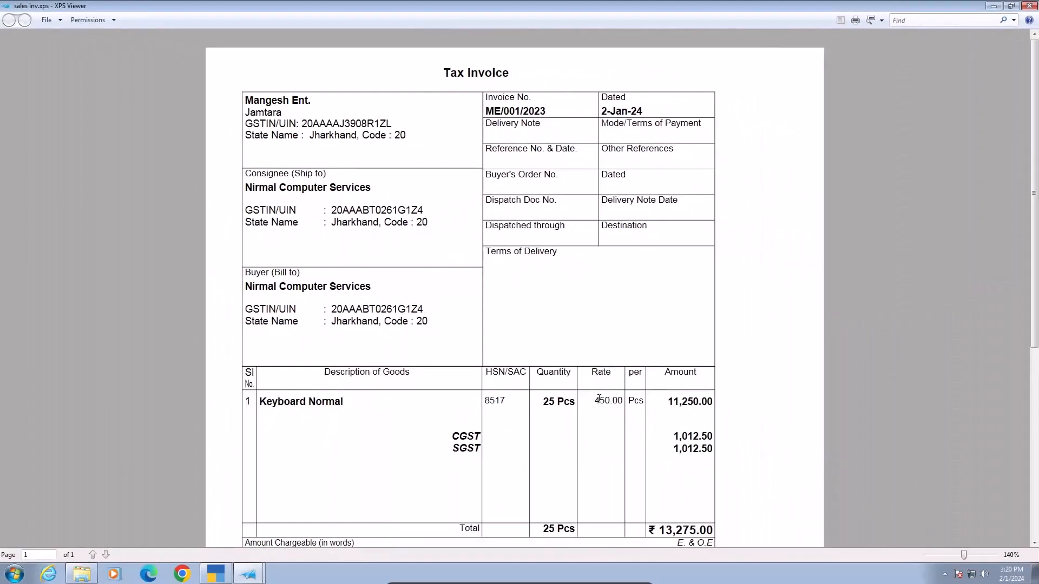
# - Switch from the sales invoice to the debit note.xps document and review its details
pyautogui.click(994, 5)
pyautogui.click(249, 574)
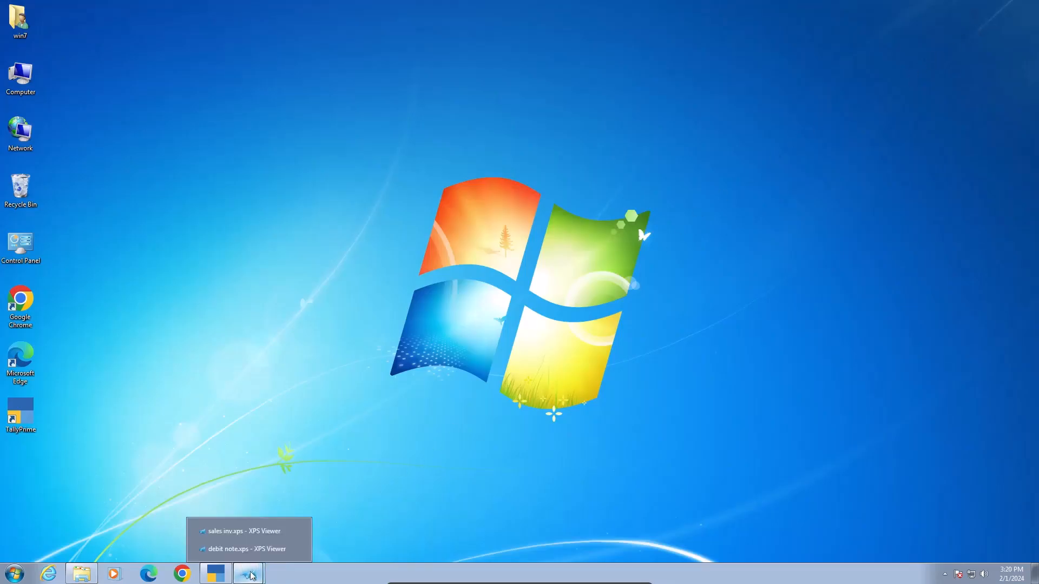
pyautogui.click(262, 552)
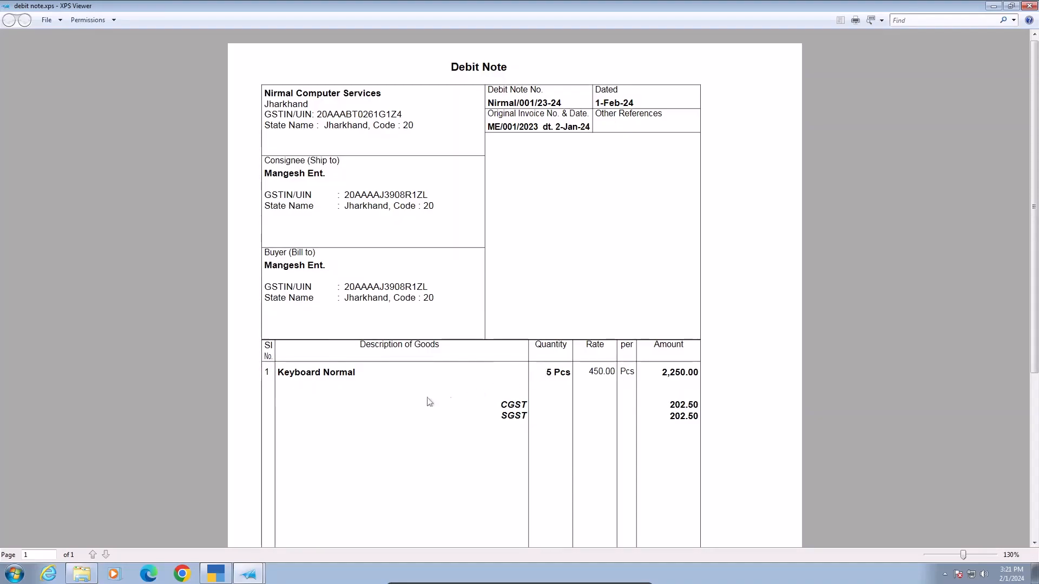
# - Switch to TallyPrime, open sales voucher ME/001/2023 from the Day Book and compare it with the debit note
pyautogui.click(216, 574)
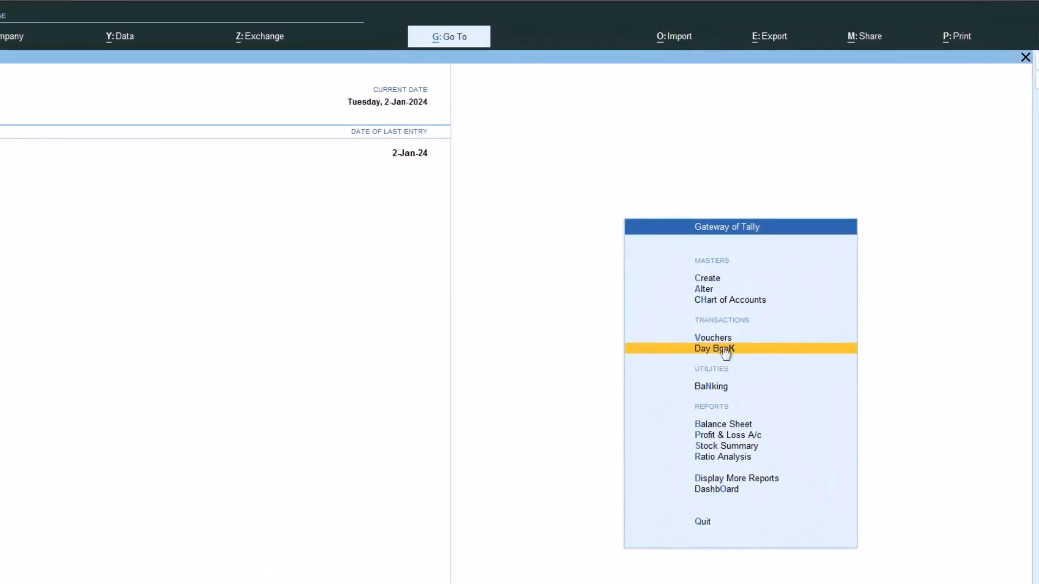
pyautogui.click(725, 351)
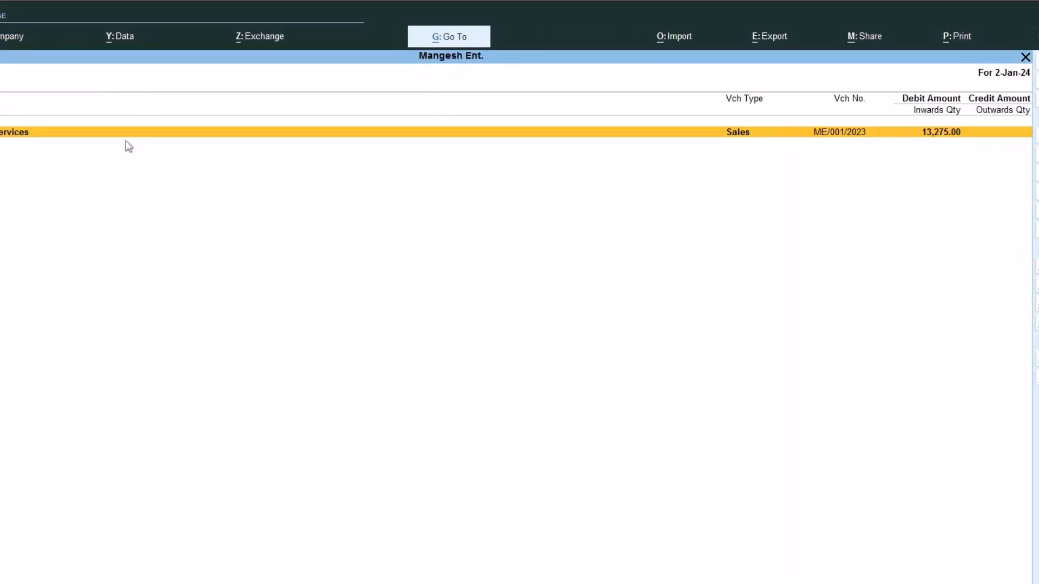
pyautogui.press('Return')
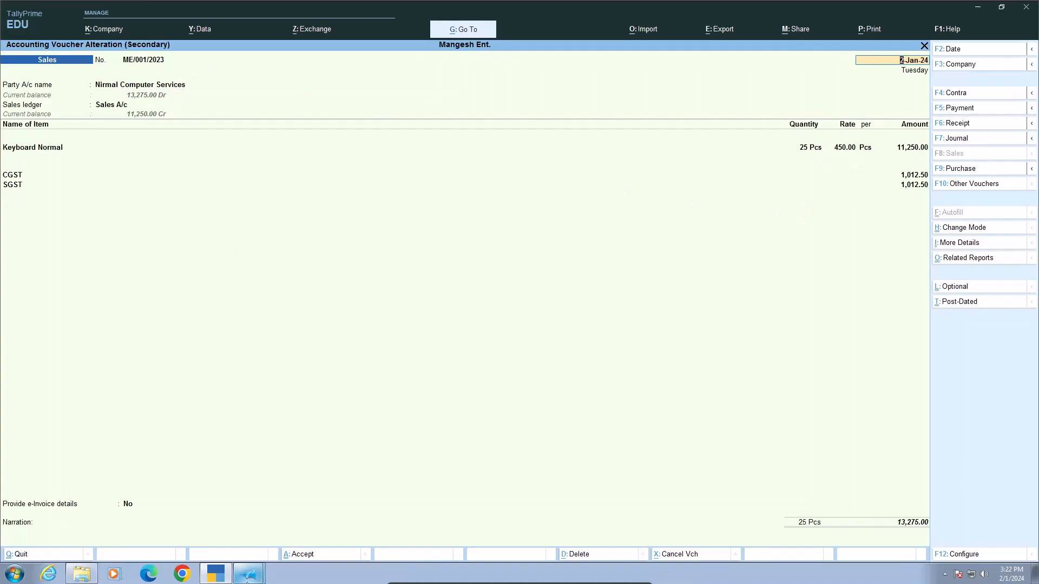
pyautogui.moveTo(247, 580)
pyautogui.click(245, 548)
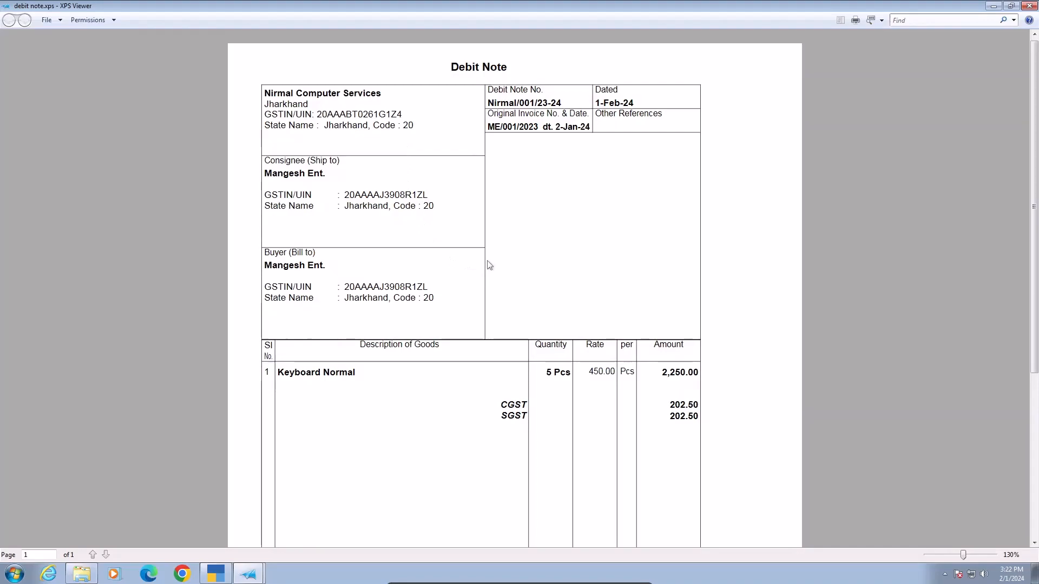
pyautogui.click(212, 575)
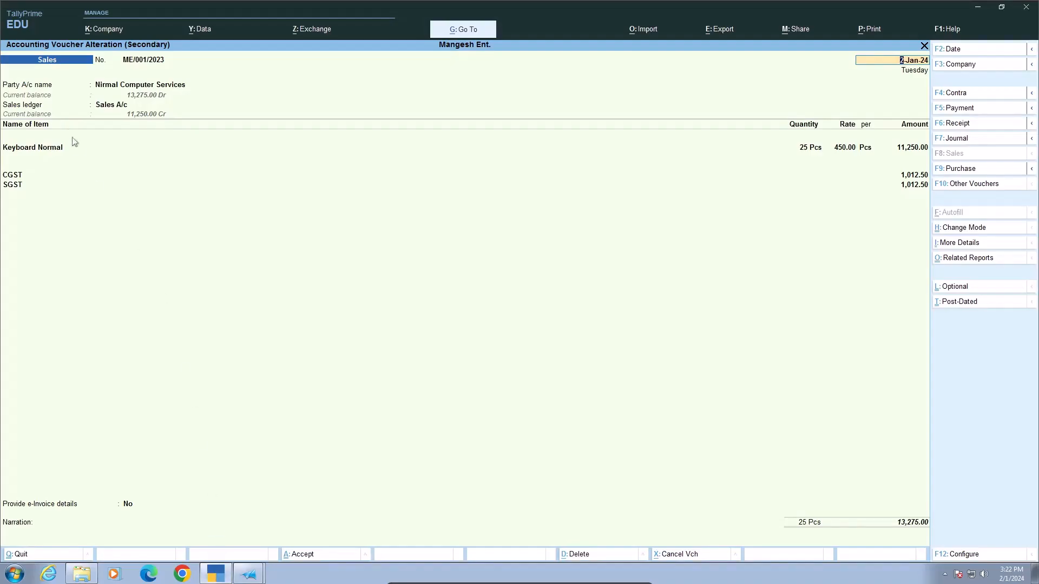
pyautogui.press('Escape')
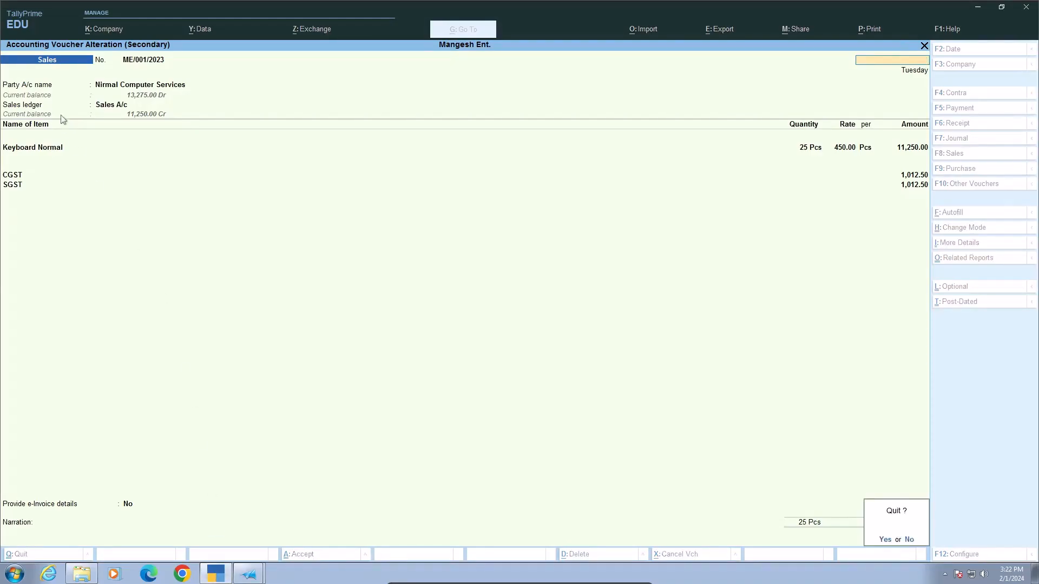
pyautogui.press('y')
pyautogui.press('Escape')
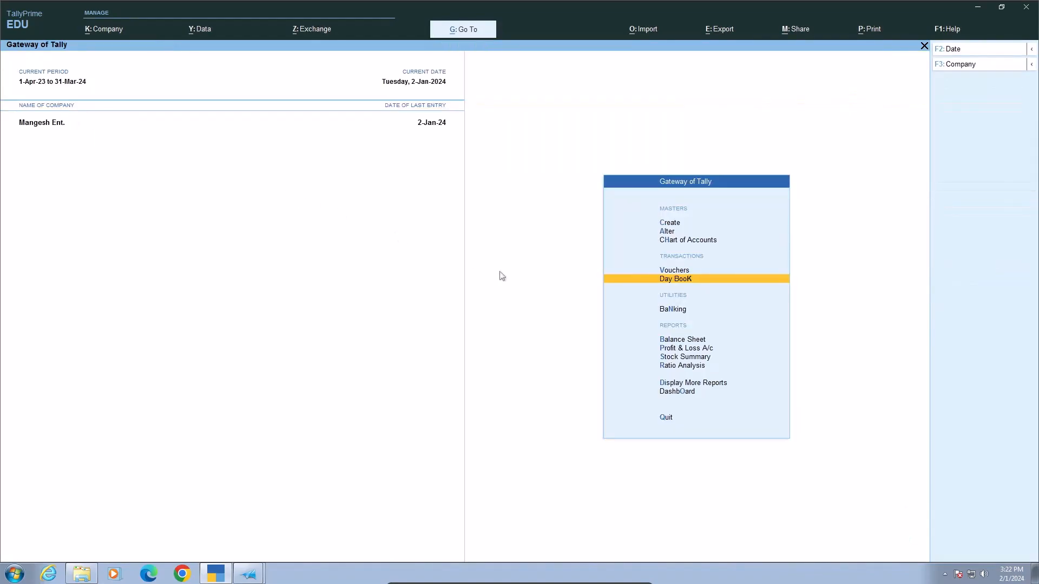
# - Create a new Credit Note voucher with Nirmal Computer Services as the party account
pyautogui.click(671, 272)
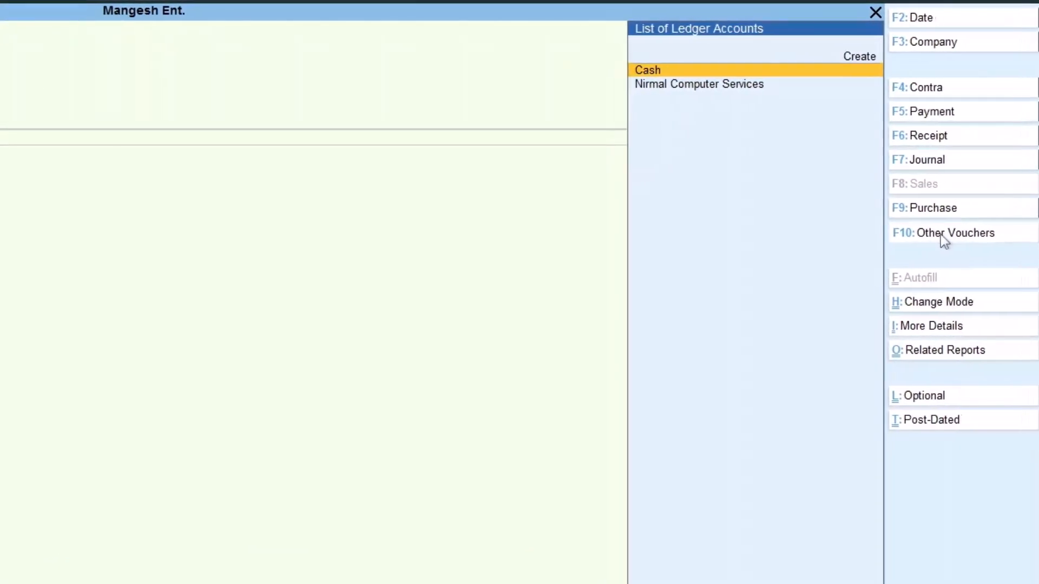
pyautogui.click(924, 238)
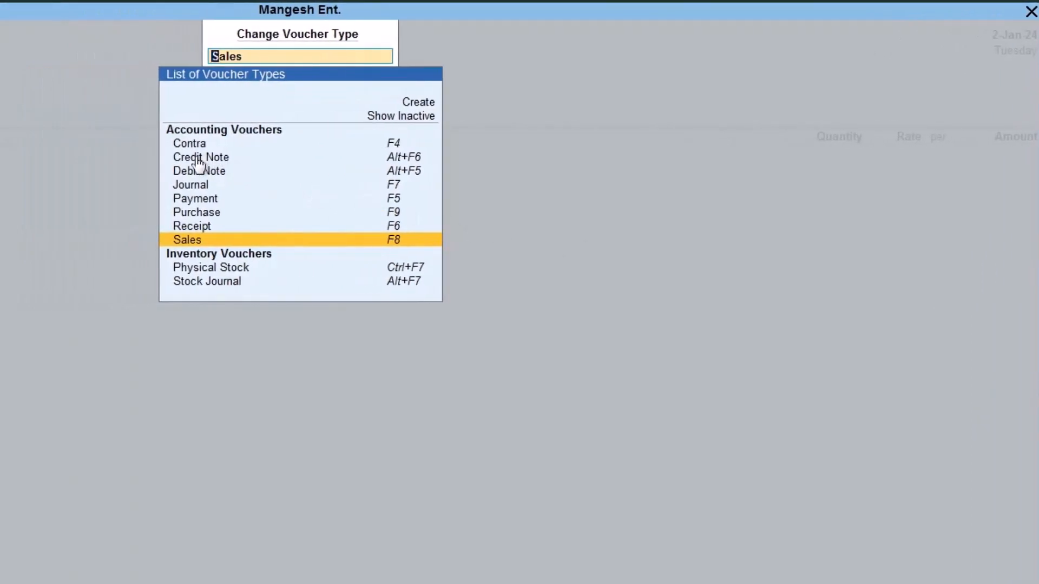
pyautogui.click(193, 158)
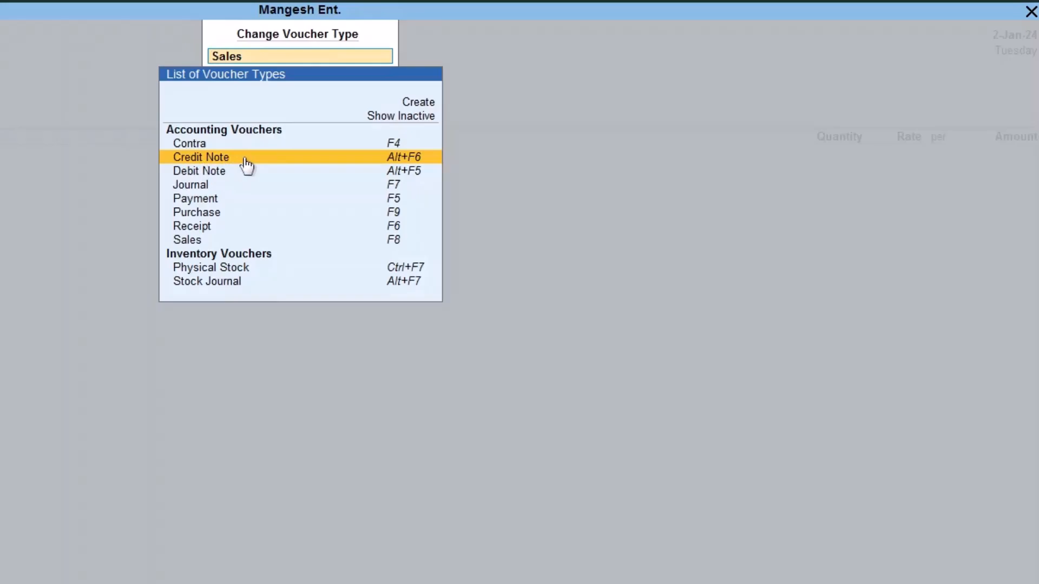
pyautogui.click(245, 158)
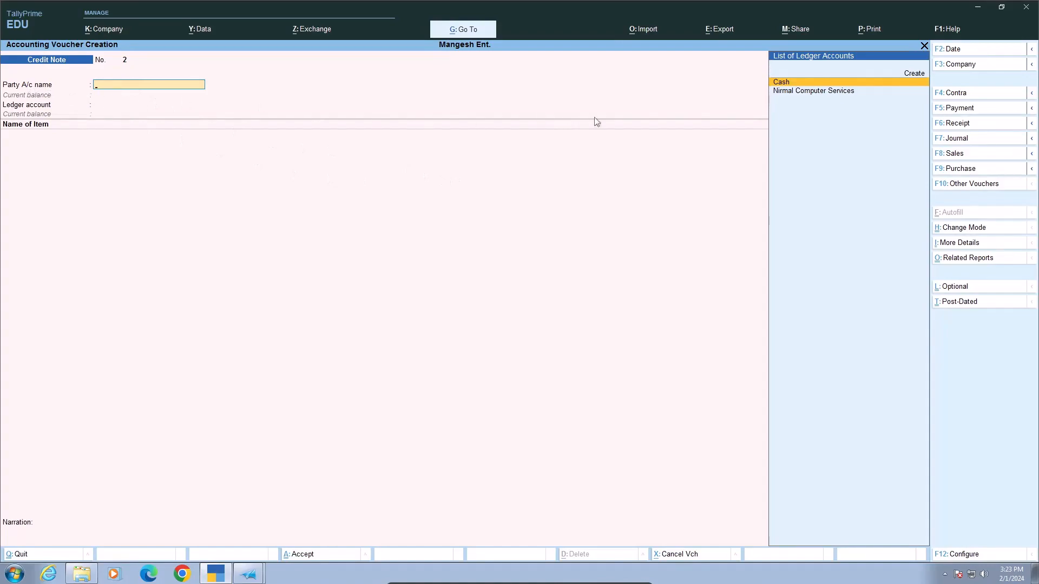
pyautogui.click(792, 94)
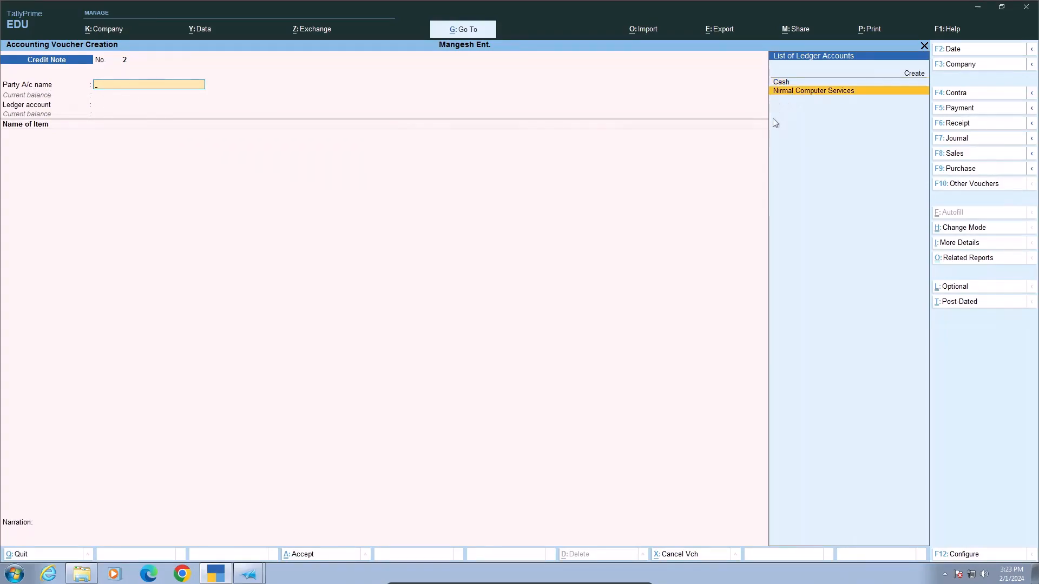
pyautogui.press('Return')
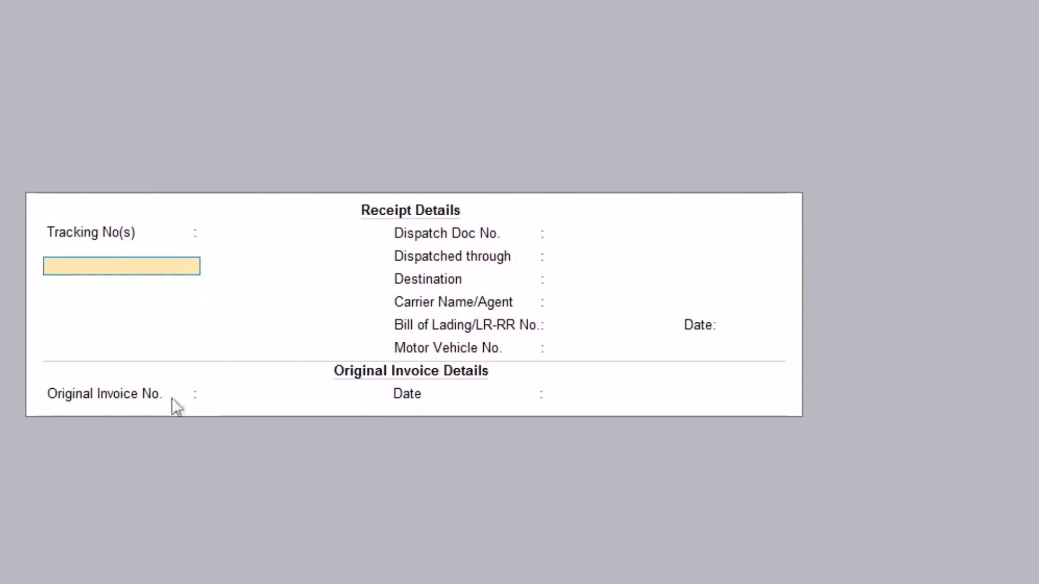
# - Enter original invoice number Me/001/2023 dated 2-Jan-24 as given on the debit note, and accept the party details
pyautogui.click(216, 397)
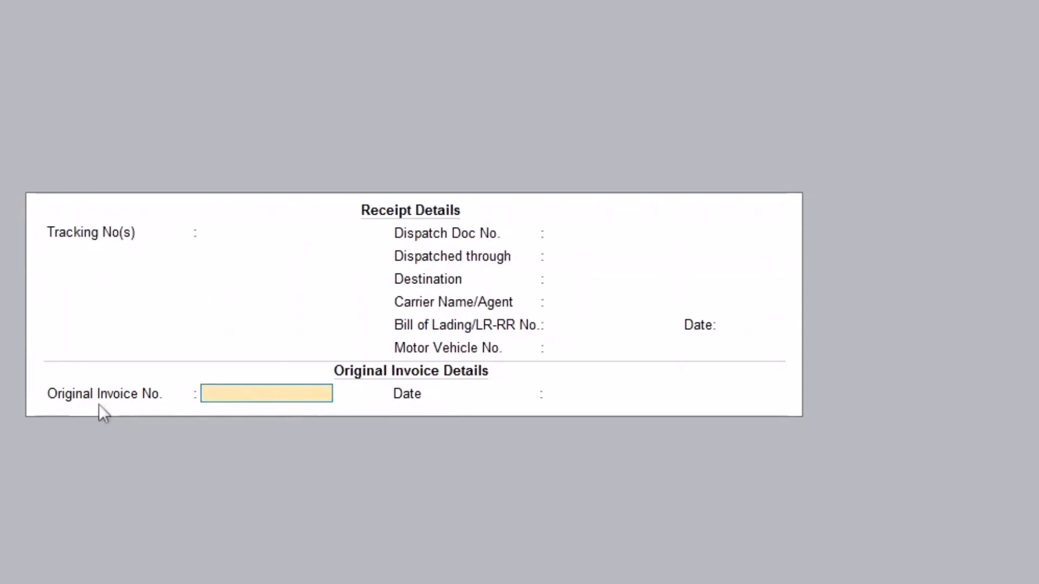
pyautogui.moveTo(248, 572)
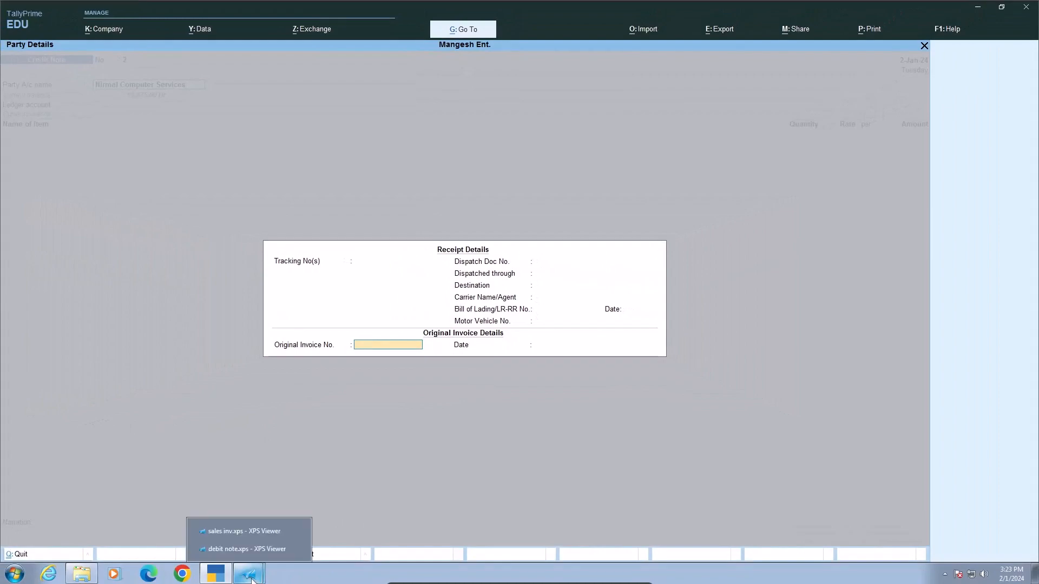
pyautogui.click(245, 550)
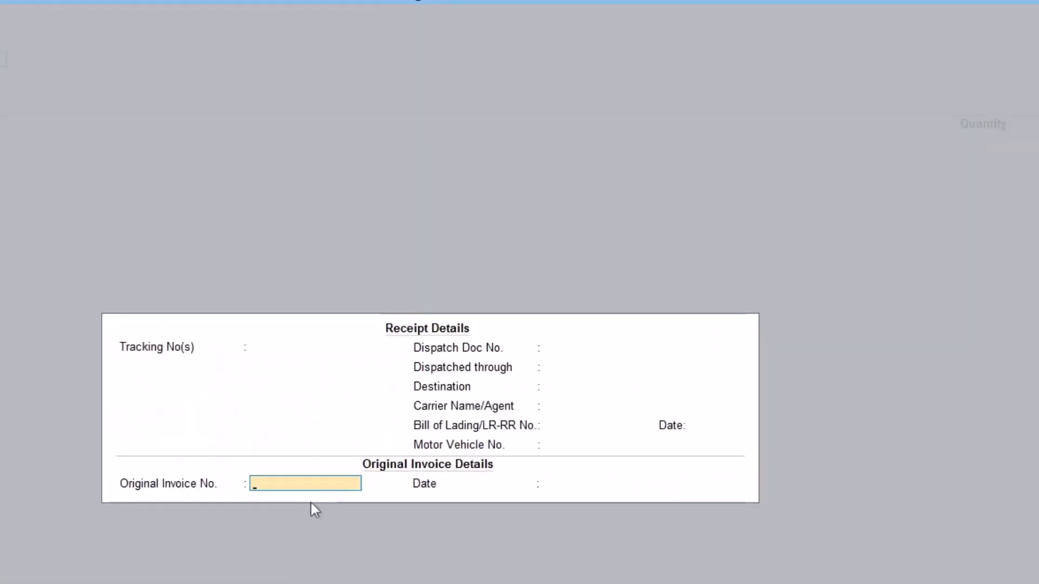
pyautogui.write('Me/001/2023')
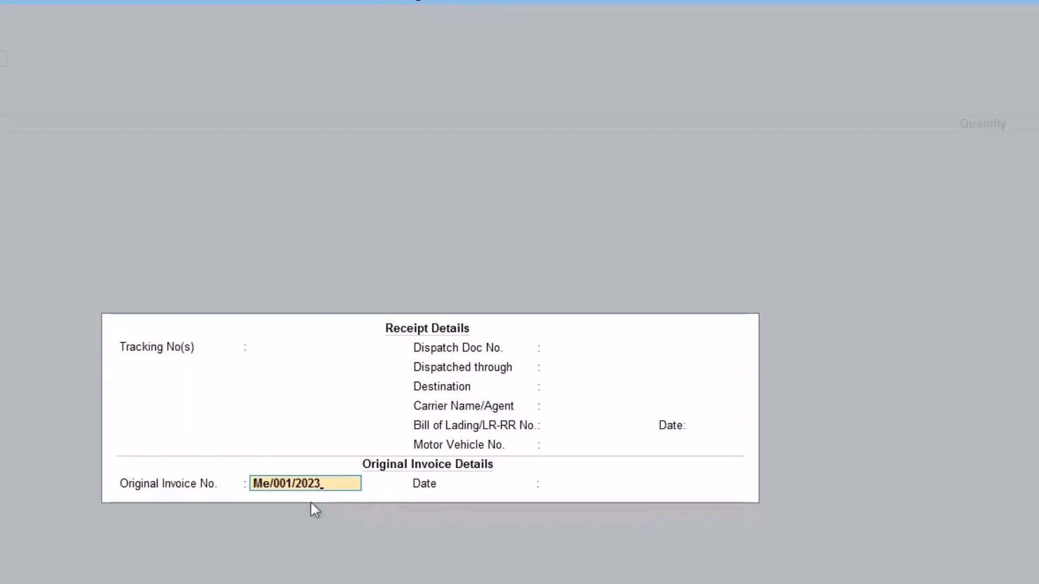
pyautogui.press('Return')
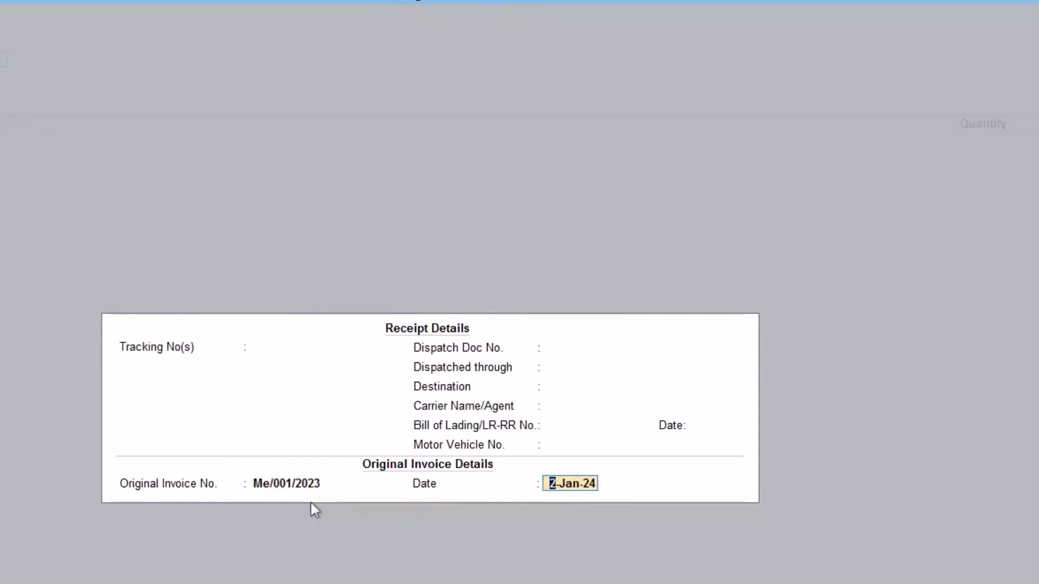
pyautogui.press('Return')
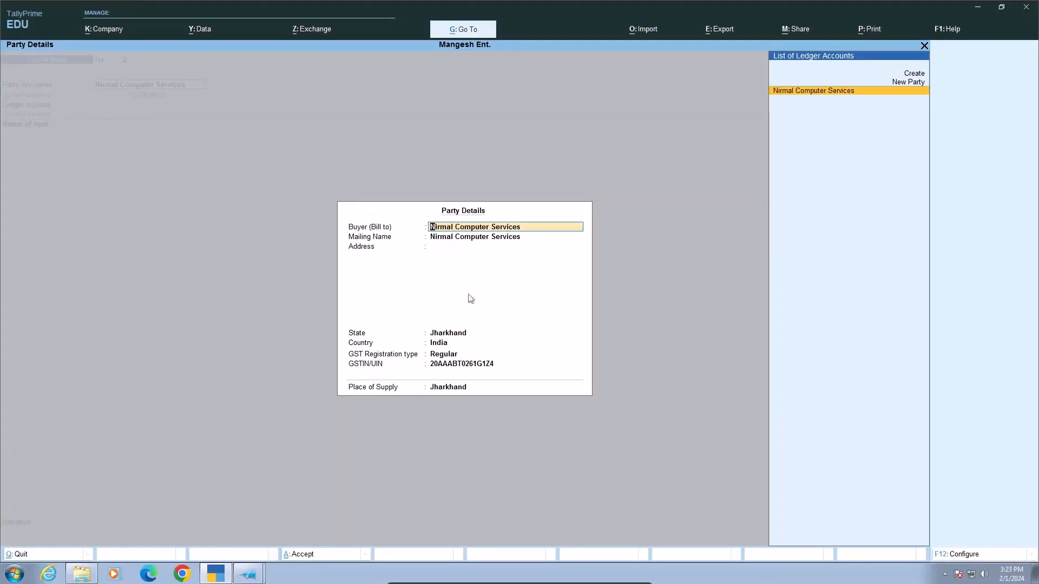
pyautogui.press('ctrl')
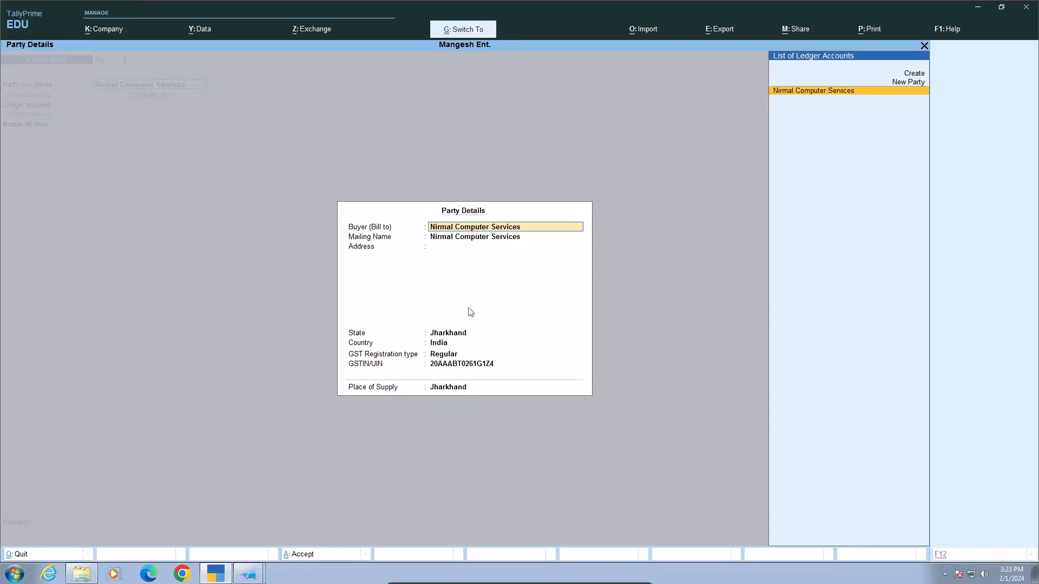
pyautogui.hotkey('ctrl', 'a')
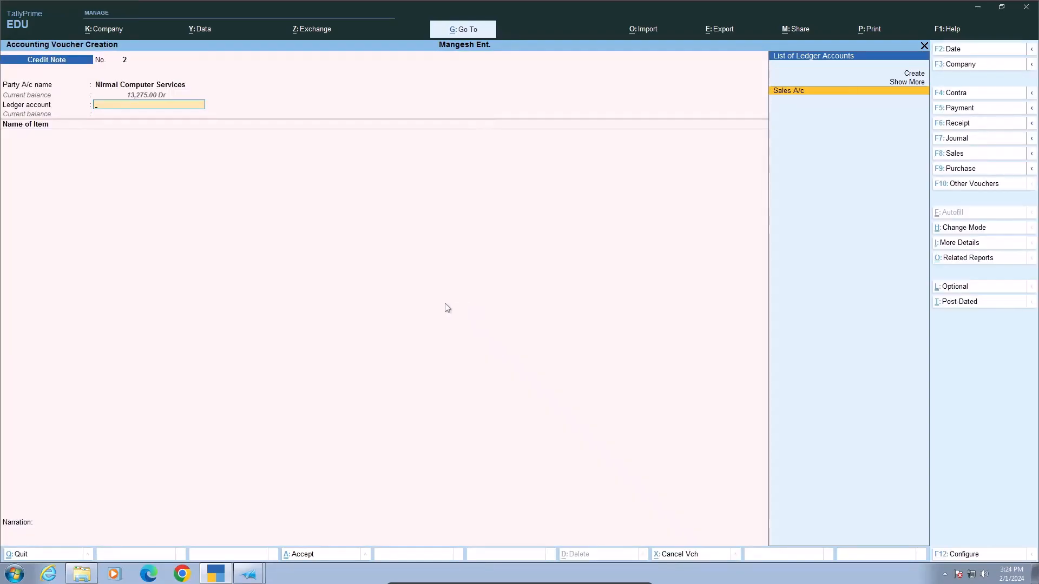
# - Set the ledger account to Sales A/c and enter 5 Pcs of Keyboard Normal at 450.00 as the only returned item
pyautogui.click(789, 92)
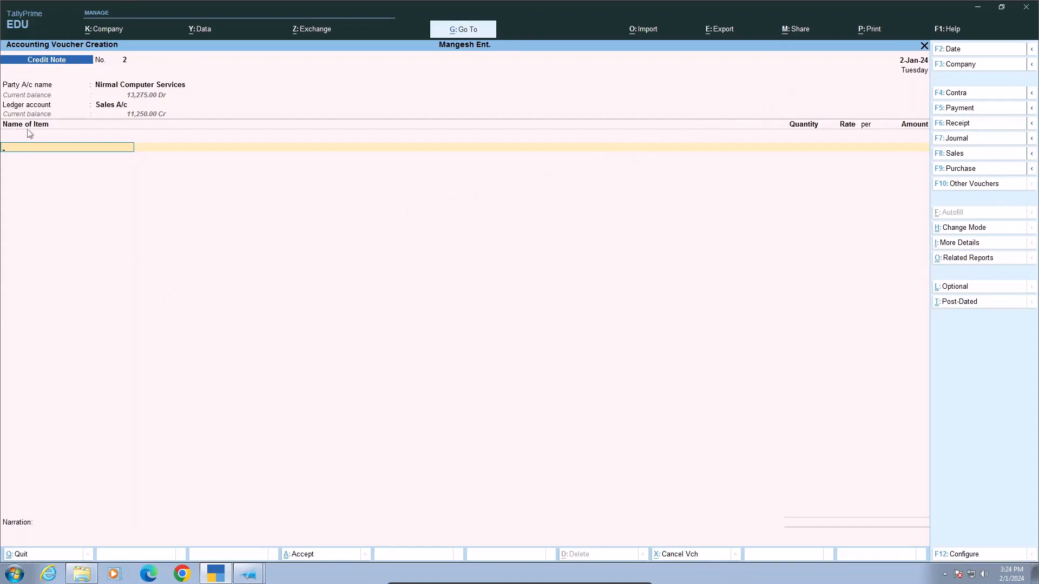
pyautogui.press('space')
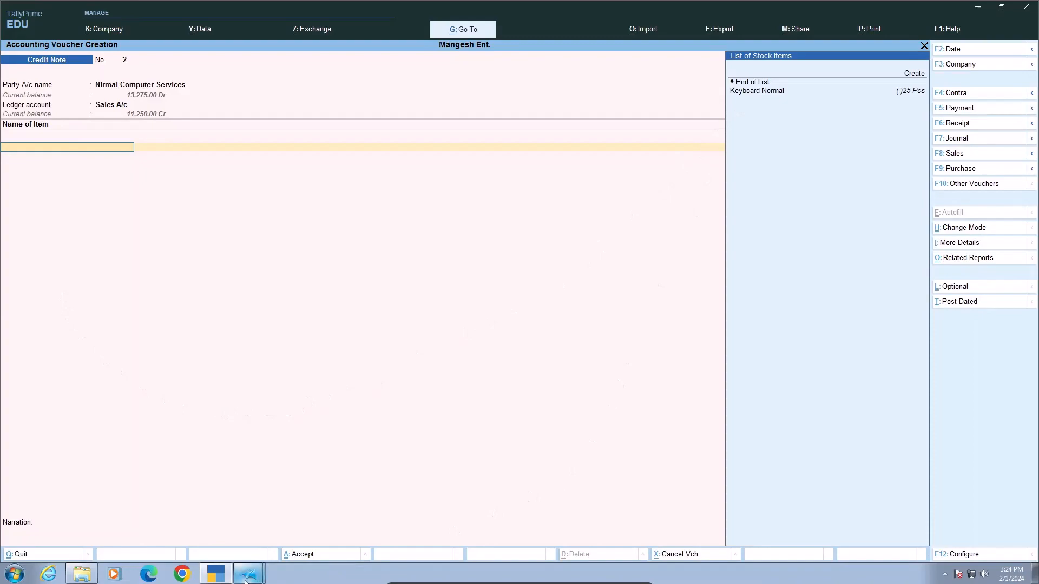
pyautogui.moveTo(246, 579)
pyautogui.click(250, 553)
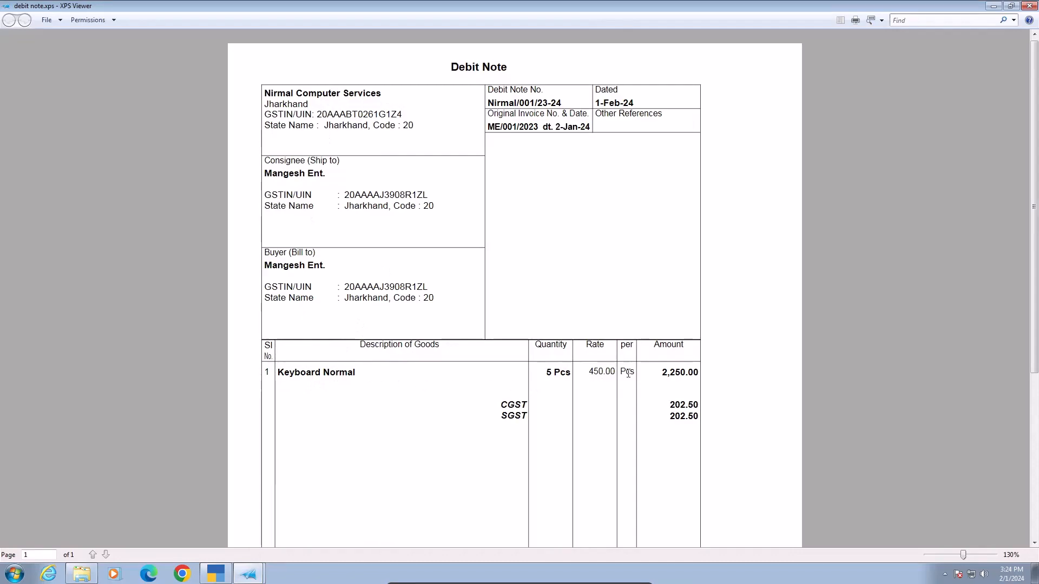
pyautogui.click(216, 577)
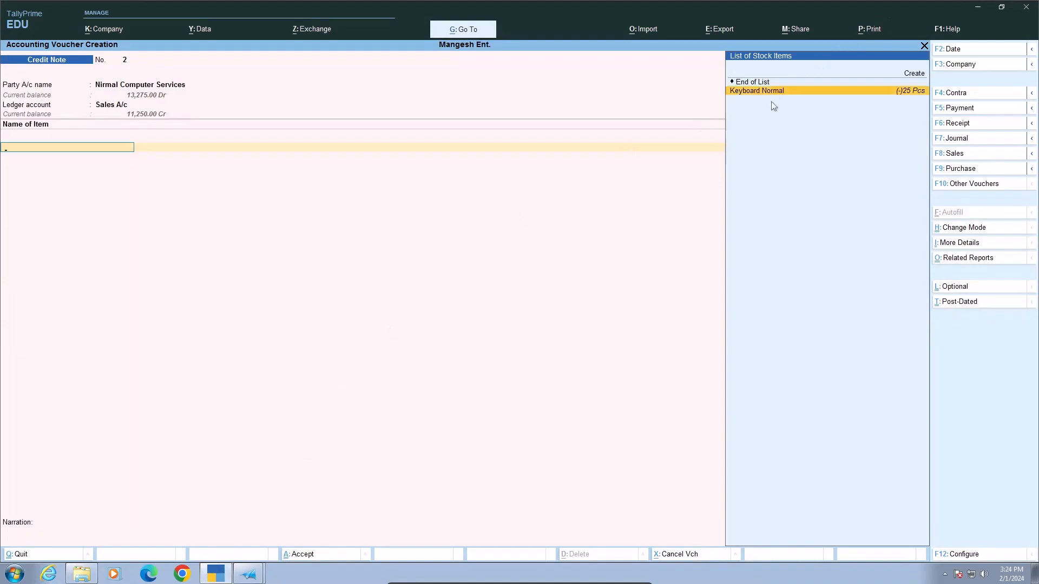
pyautogui.press('Return')
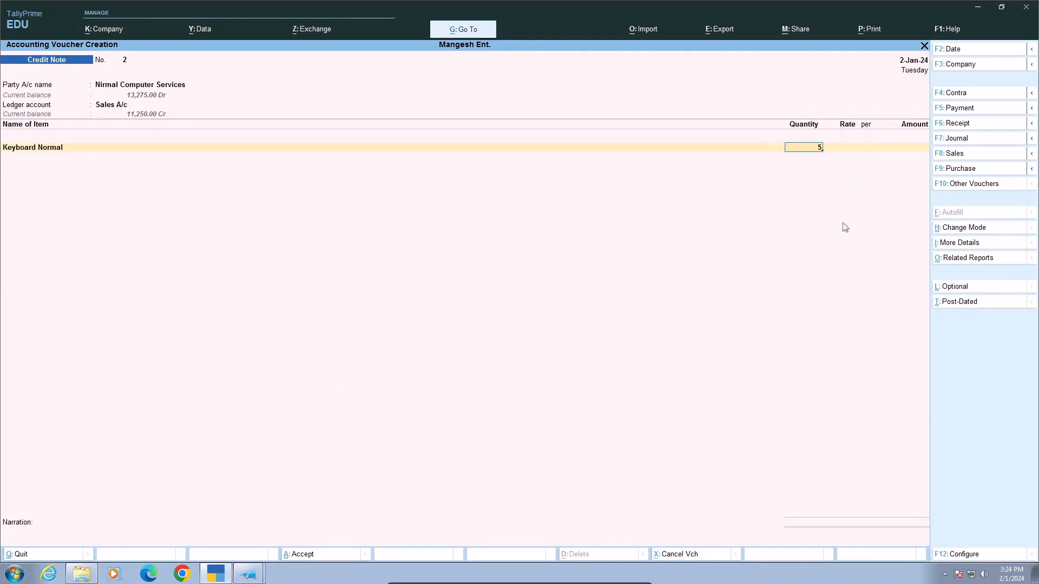
pyautogui.press('Return')
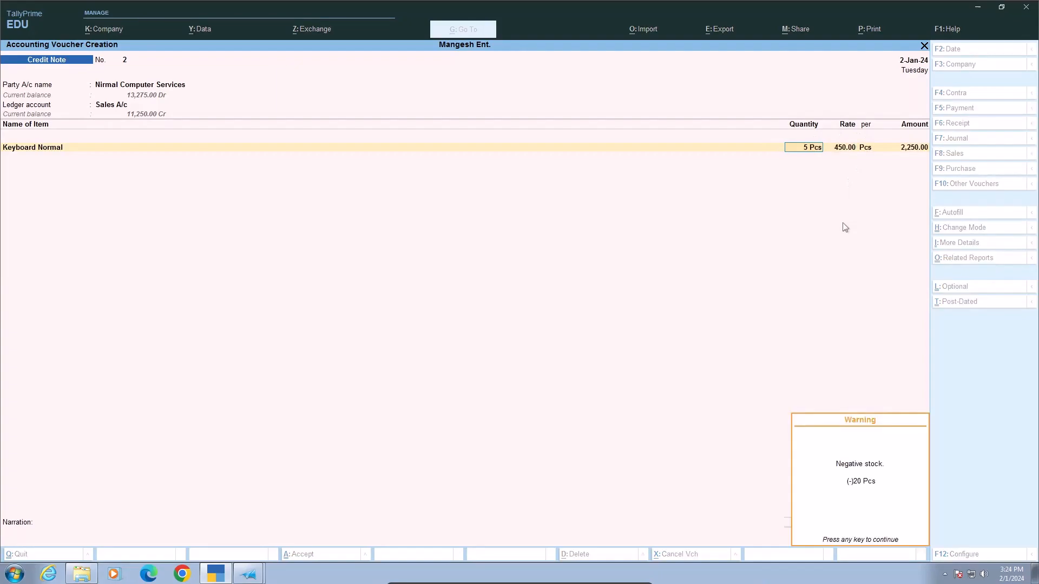
pyautogui.press('Return')
pyautogui.press('Return')
pyautogui.press('Return')
pyautogui.press('Return')
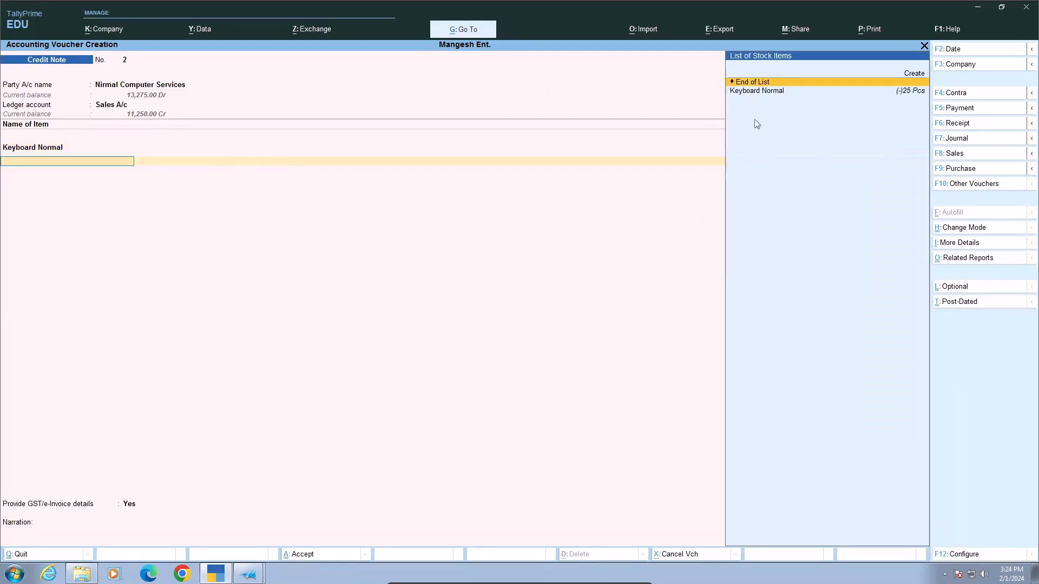
pyautogui.press('Return')
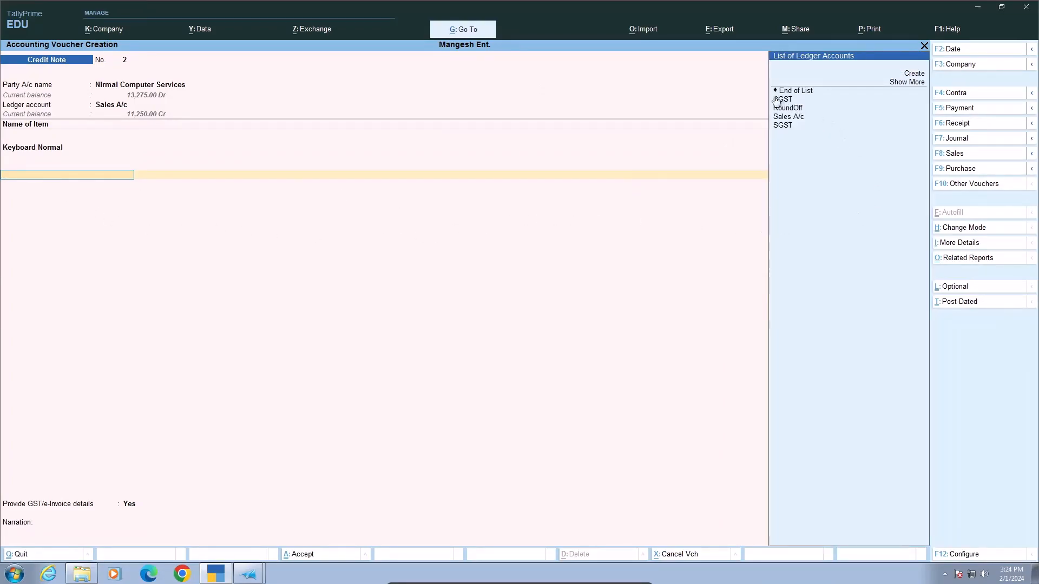
# - Add the CGST and SGST tax ledgers below the Keyboard Normal item with their calculated amounts and end the ledger list
pyautogui.click(783, 103)
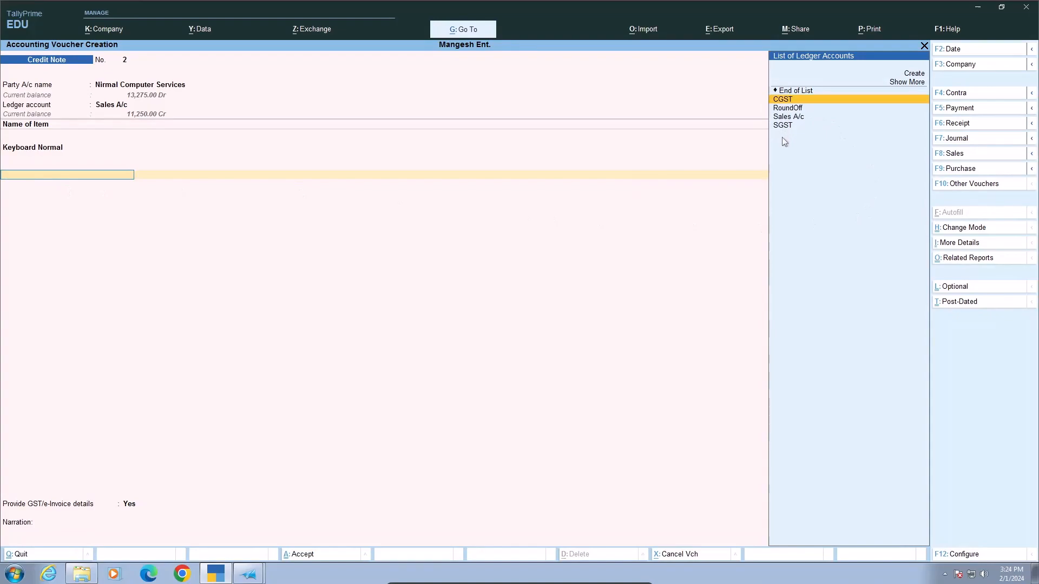
pyautogui.press('Return')
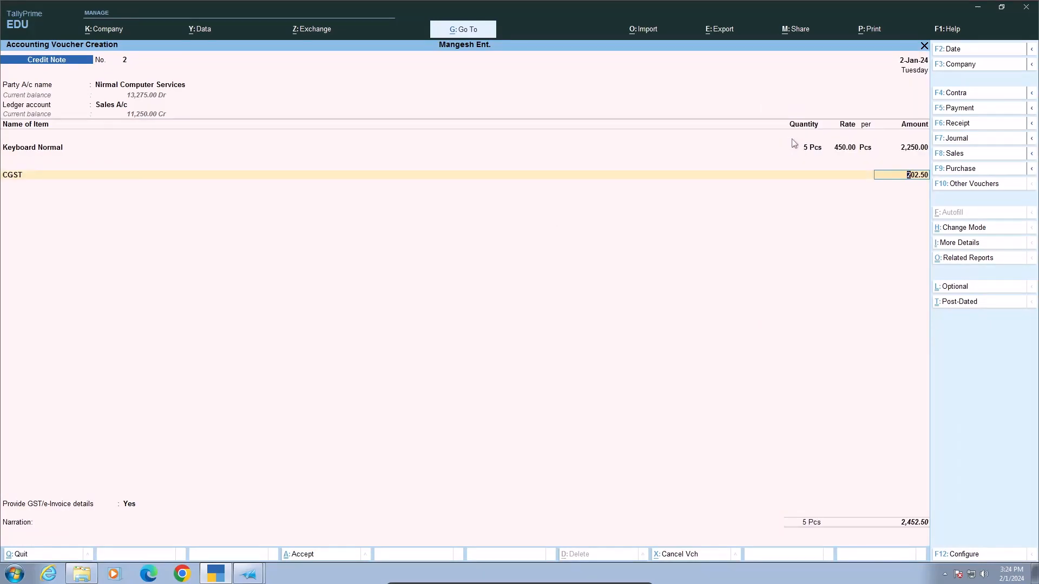
pyautogui.press('Return')
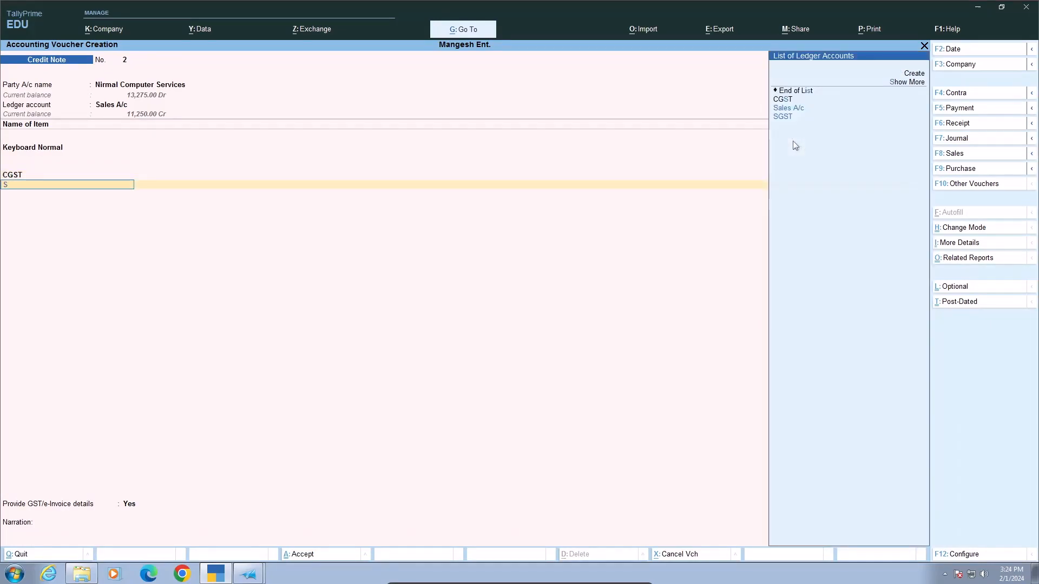
pyautogui.write('S')
pyautogui.click(786, 120)
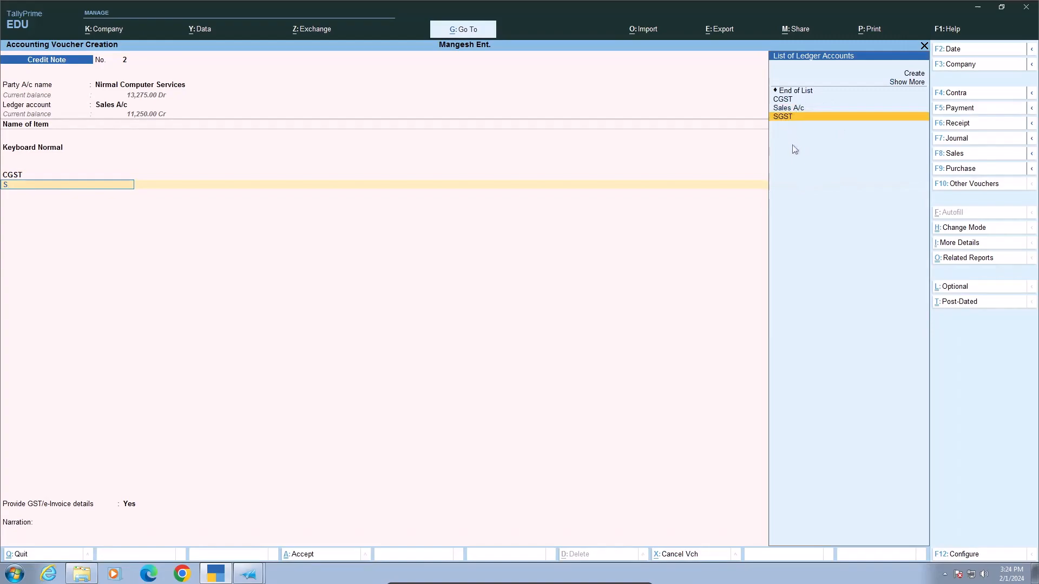
pyautogui.press('Return')
pyautogui.press('Return')
pyautogui.press('Return')
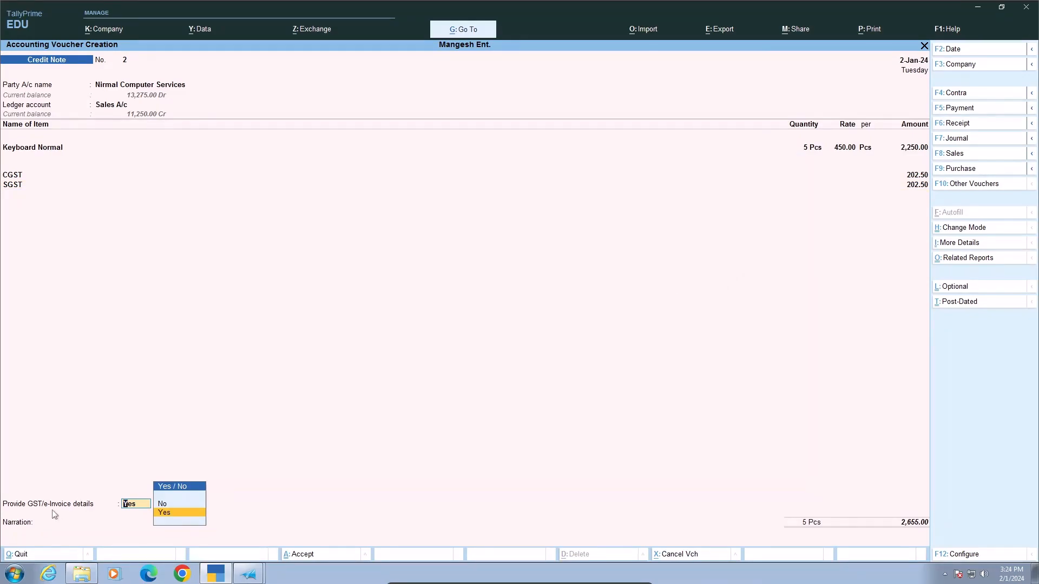
# - Provide the GST details with reason 01-Sales Return and buyer's debit note no. Nirmal/001/23-24 dated 1-Feb-24, taken from the debit note
pyautogui.click(166, 513)
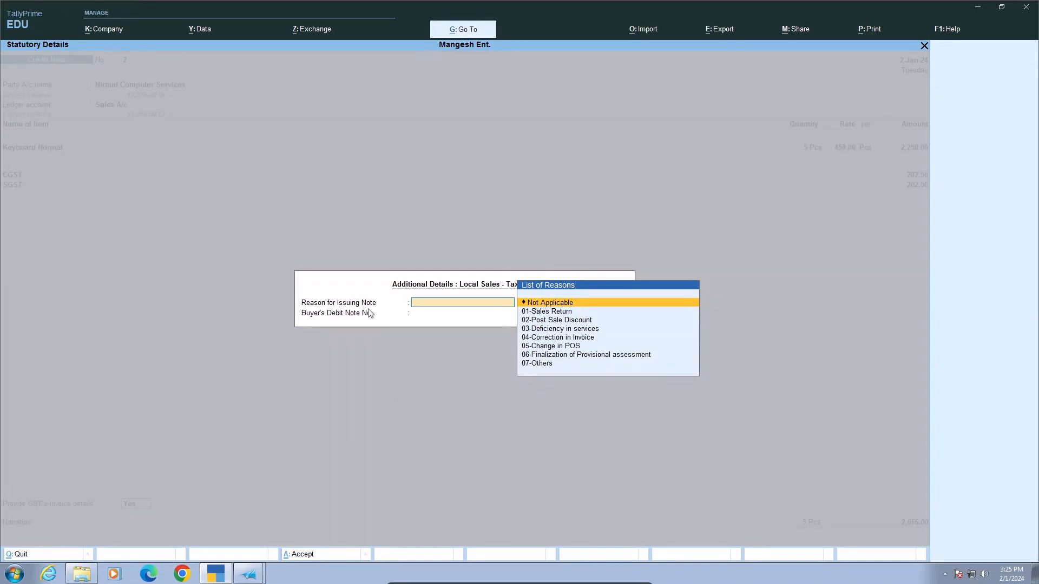
pyautogui.click(545, 314)
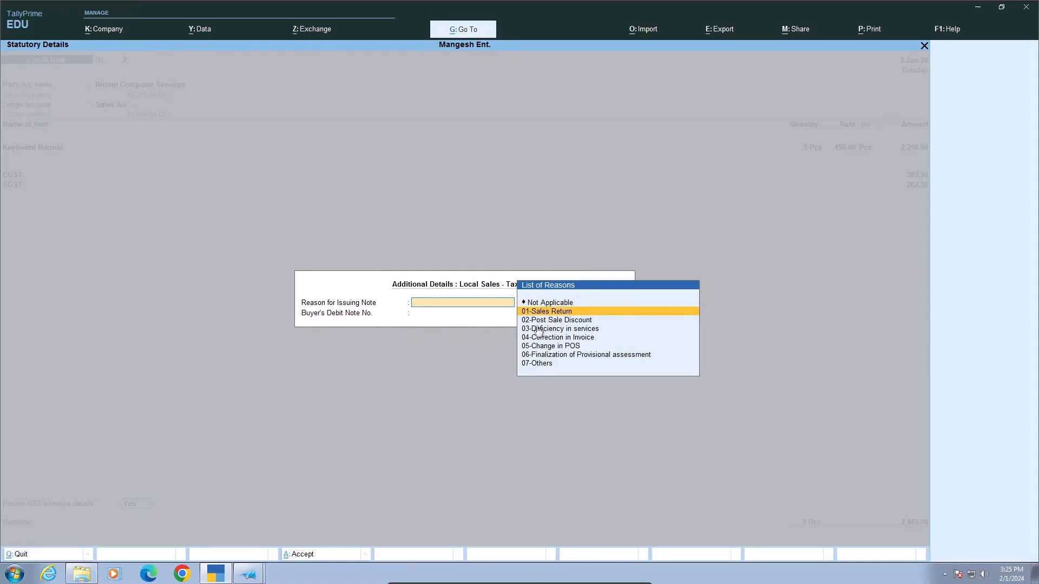
pyautogui.press('Return')
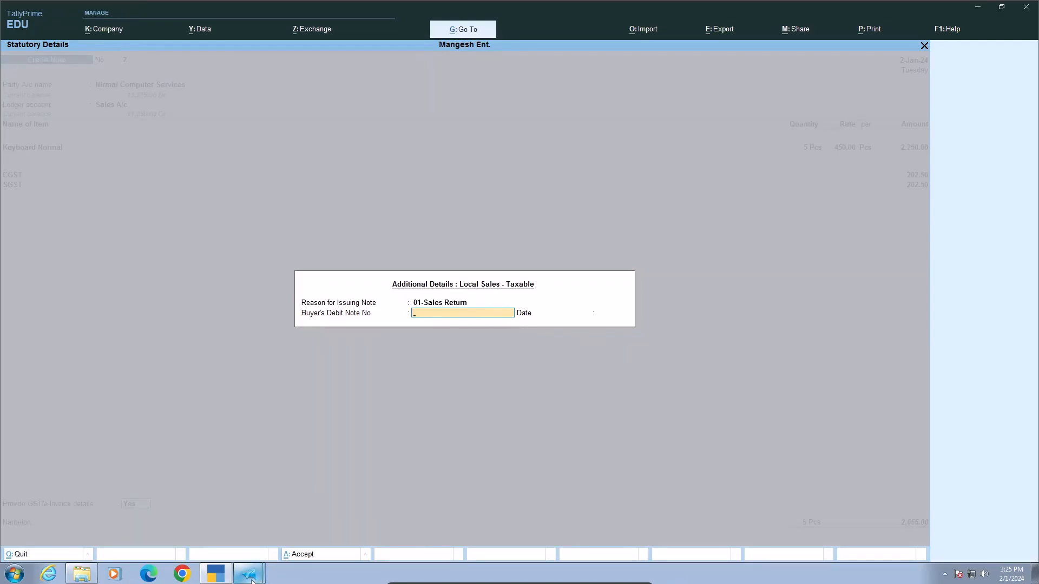
pyautogui.moveTo(250, 570)
pyautogui.click(253, 549)
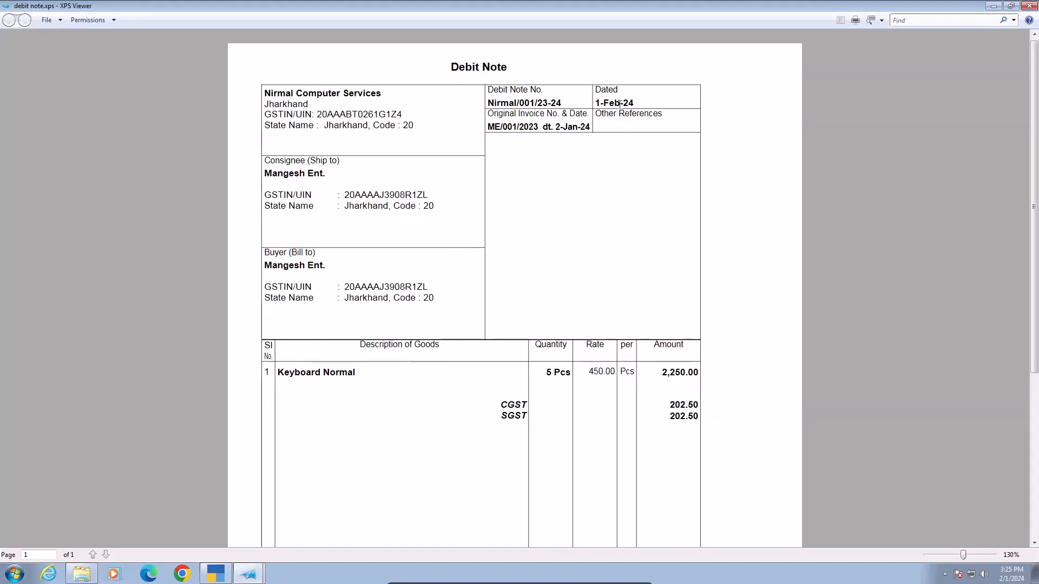
pyautogui.click(221, 575)
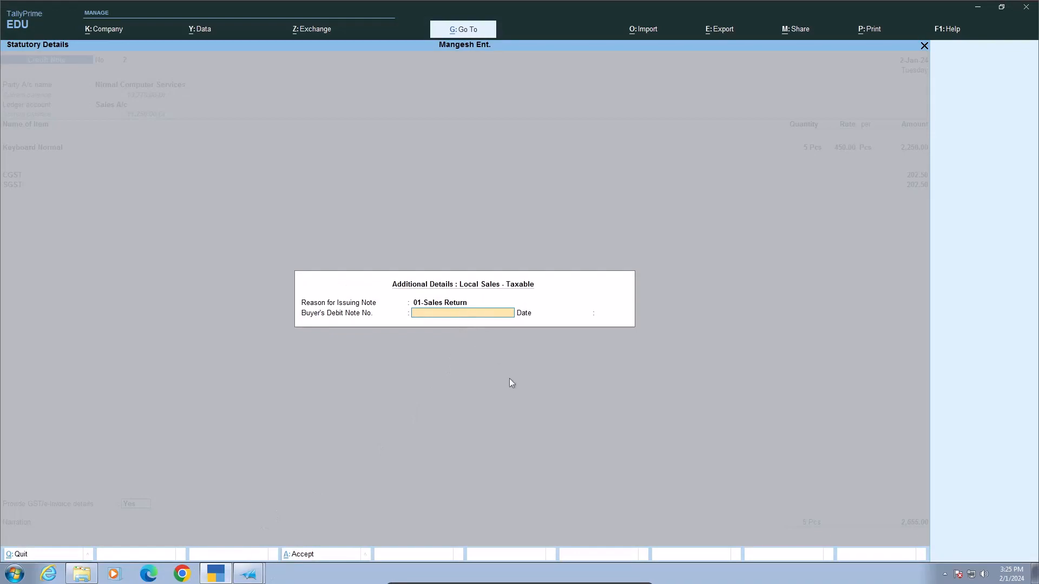
pyautogui.write('Nirmal/001/23-24')
pyautogui.press('Return')
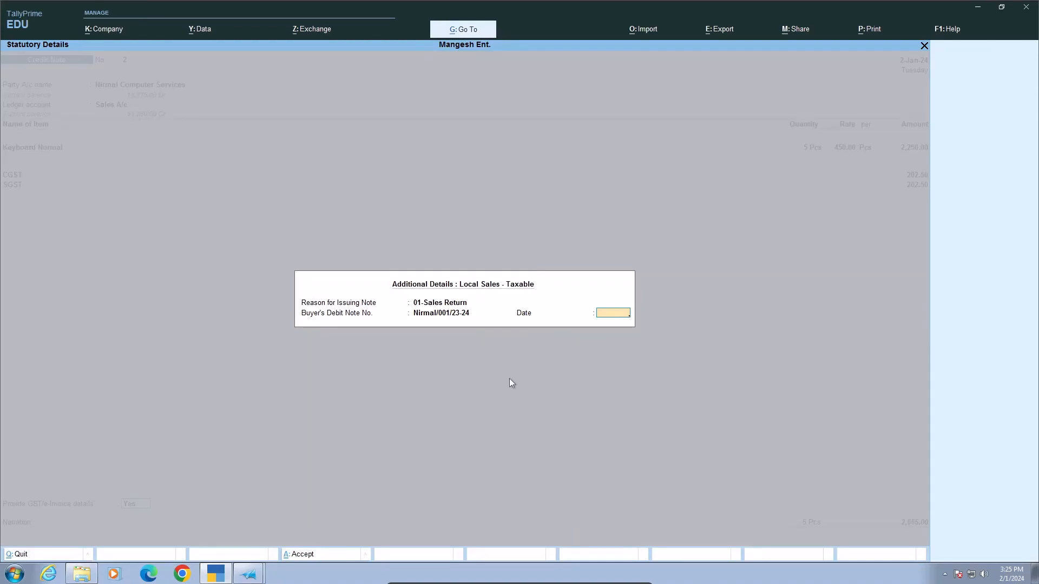
pyautogui.write('1/2/24')
pyautogui.press('Return')
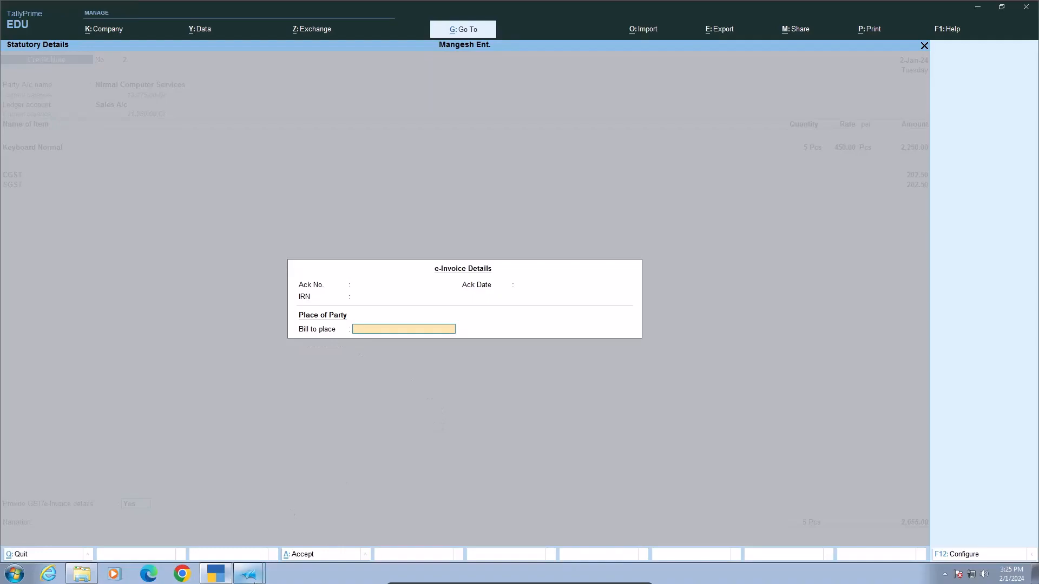
# - Check the debit note for the party's state and set the e-Invoice bill to place to Jharkhand
pyautogui.click(248, 572)
pyautogui.click(247, 549)
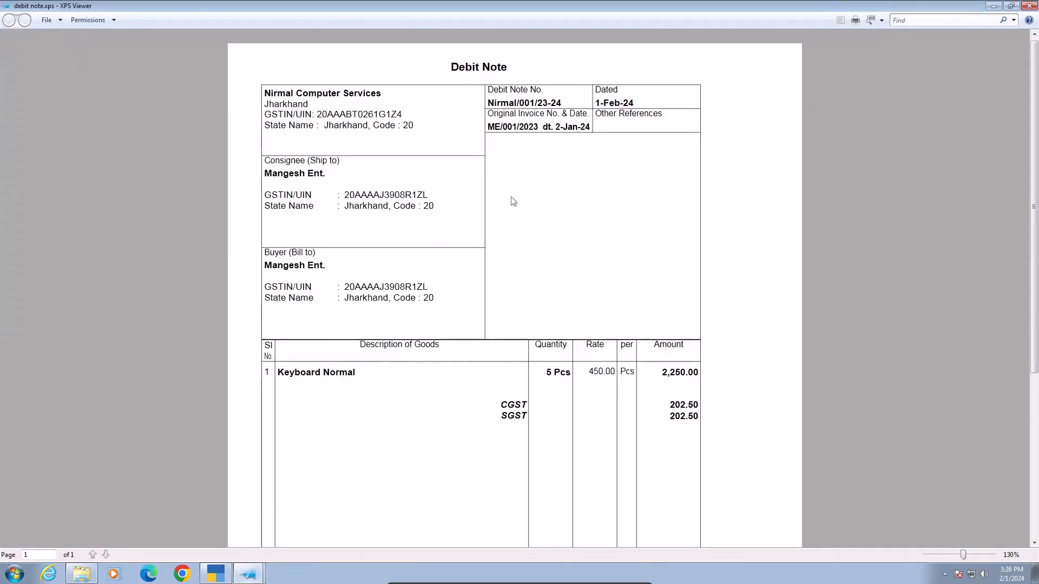
pyautogui.scroll(-1, 443, 249)
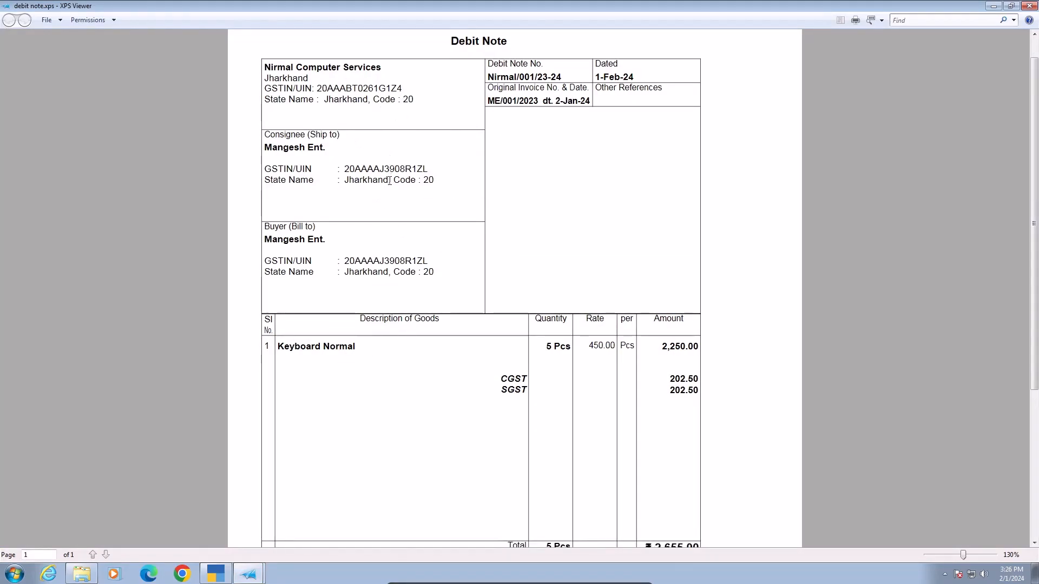
pyautogui.scroll(-9, 390, 181)
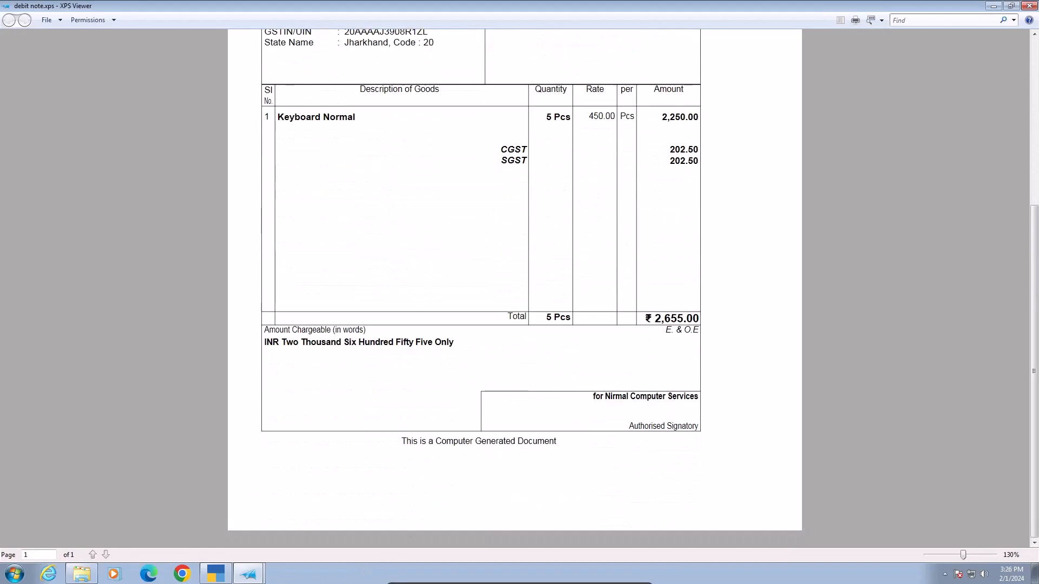
pyautogui.click(219, 573)
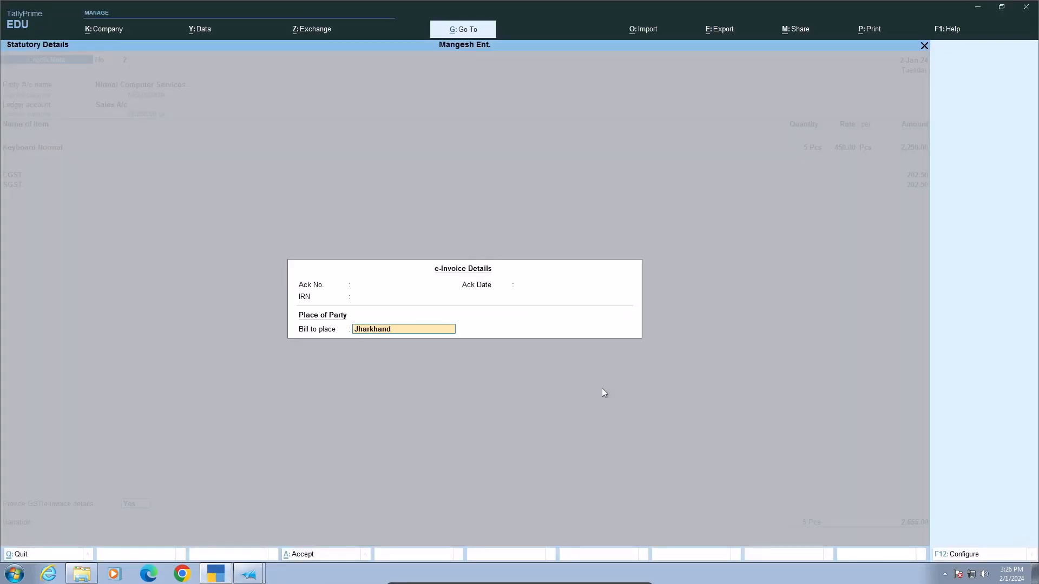
pyautogui.press('Return')
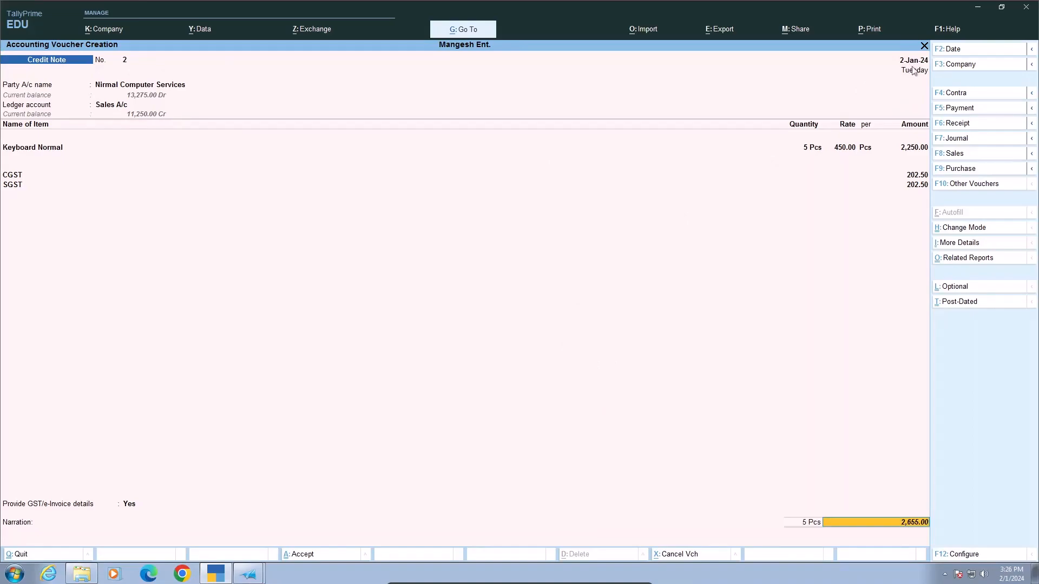
# - Set the credit note's voucher date to 1-Feb-24 and allocate its full amount as Agst Ref to pending bill ME/001/2023
pyautogui.press('F2')
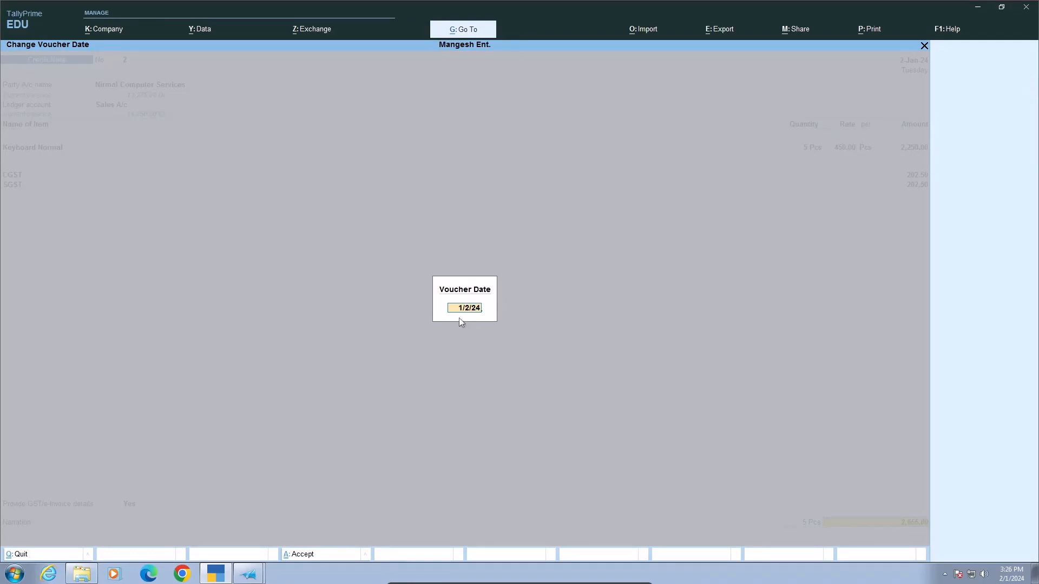
pyautogui.press('Return')
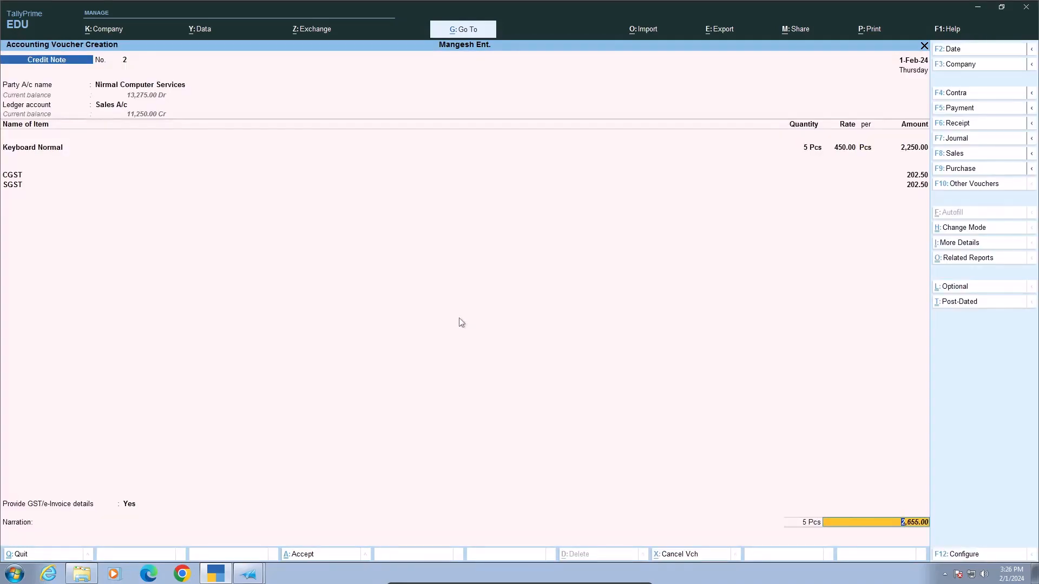
pyautogui.press('Return')
pyautogui.click(428, 164)
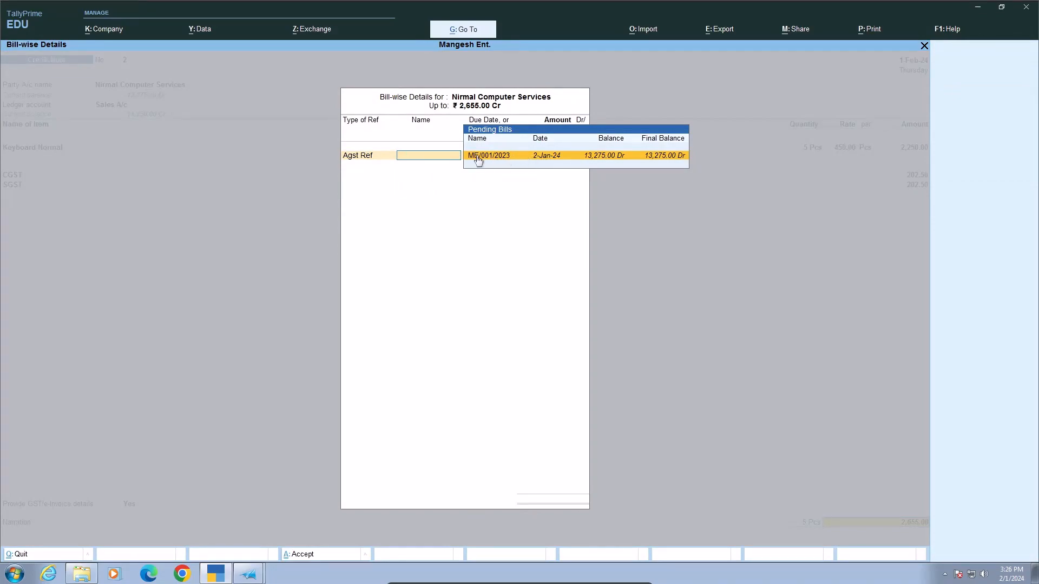
pyautogui.click(524, 160)
pyautogui.press('Return')
pyautogui.press('Return')
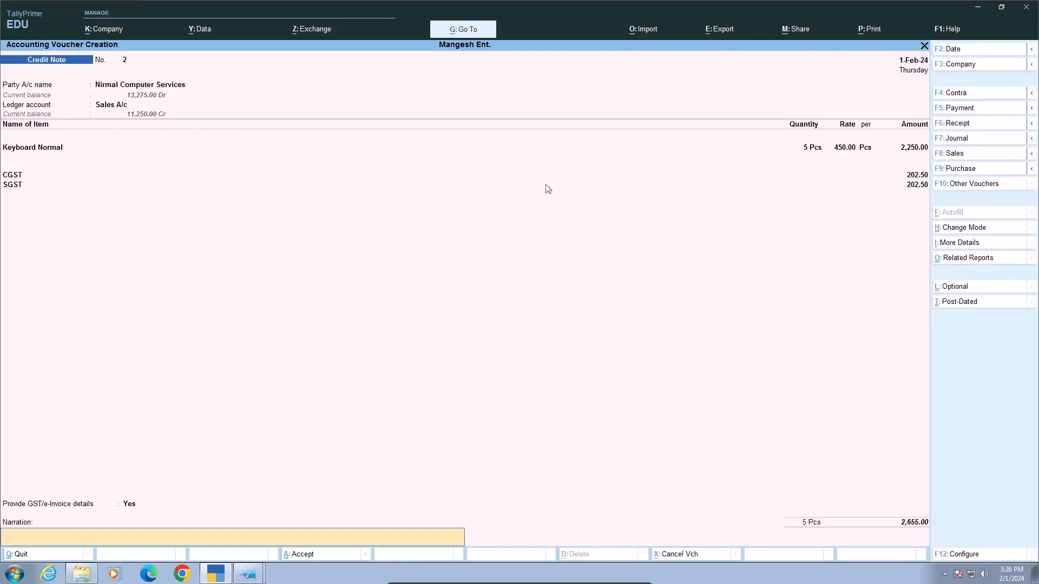
# - Save the credit note without a narration, decline generating an e-Invoice, and return to the Gateway of Tally
pyautogui.press('Return')
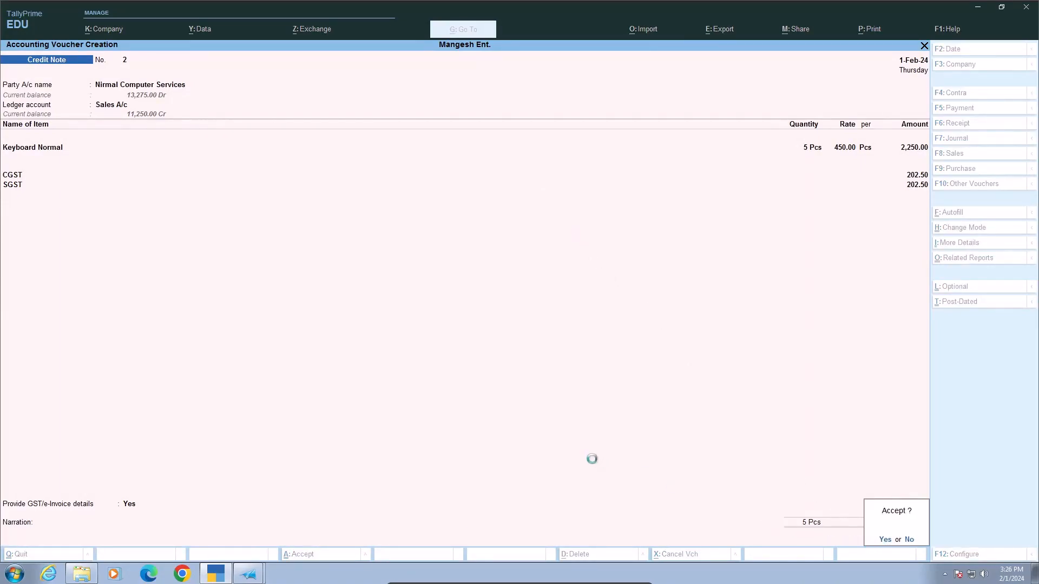
pyautogui.press('Return')
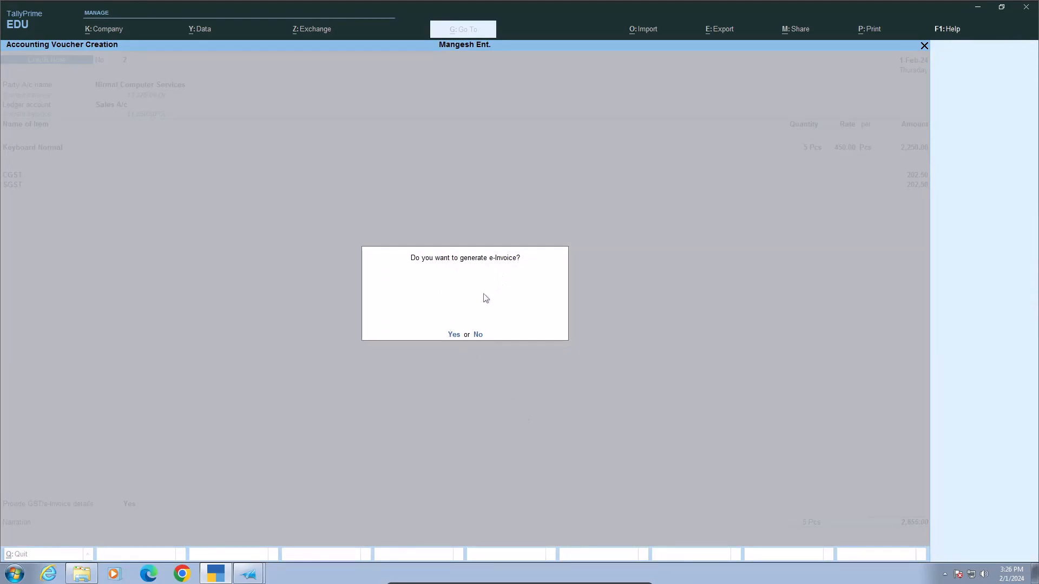
pyautogui.click(478, 335)
pyautogui.press('Escape')
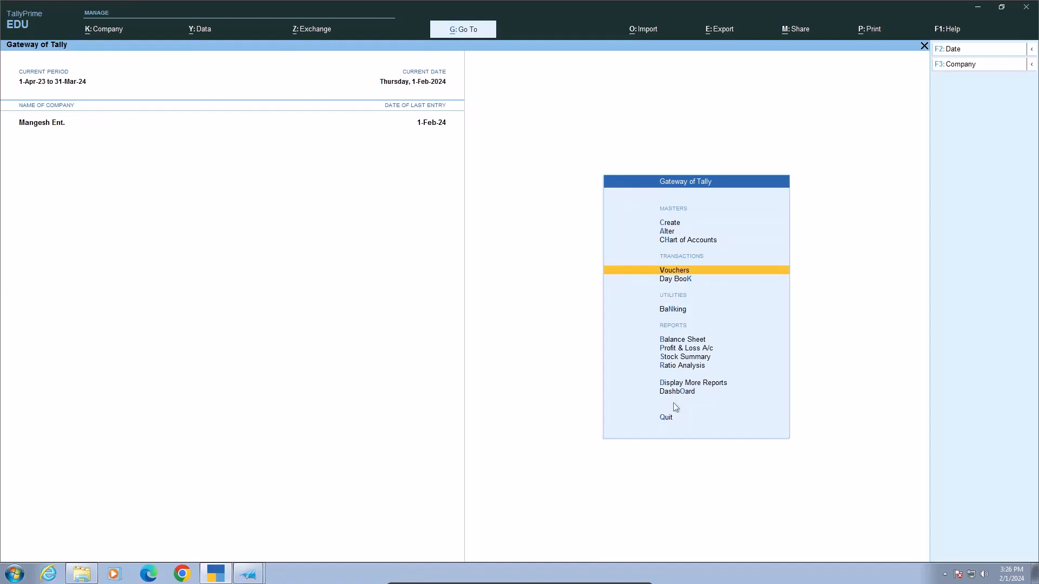
# - Review the new credit note from February in the Credit Note Register, and close it without altering it
pyautogui.click(677, 384)
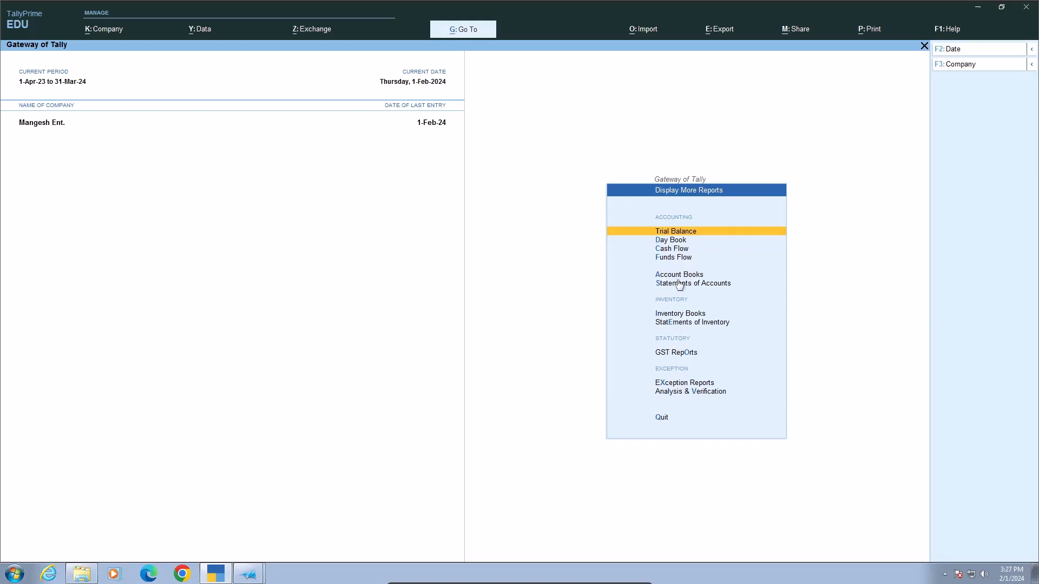
pyautogui.click(681, 277)
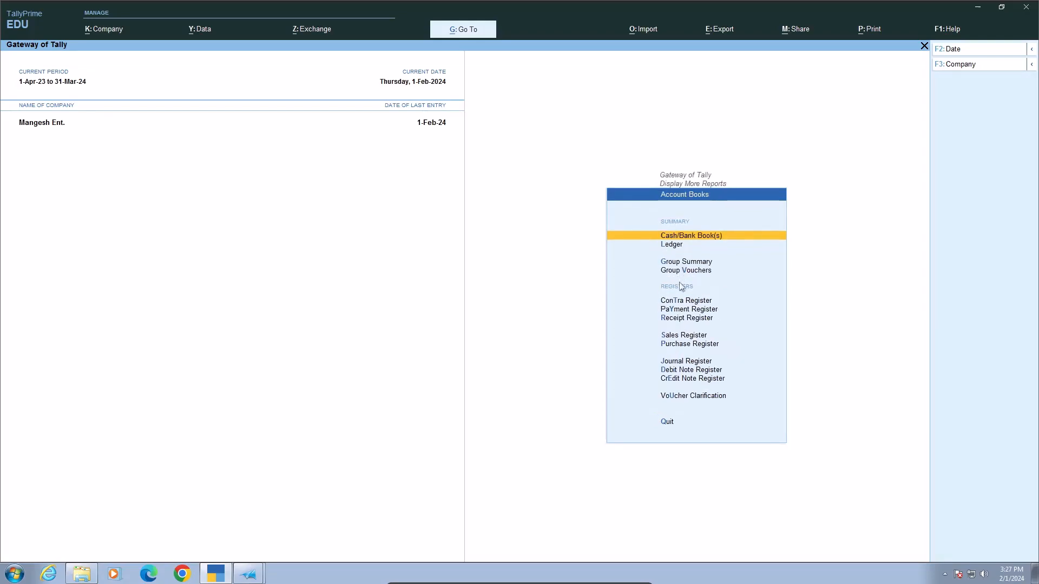
pyautogui.click(685, 381)
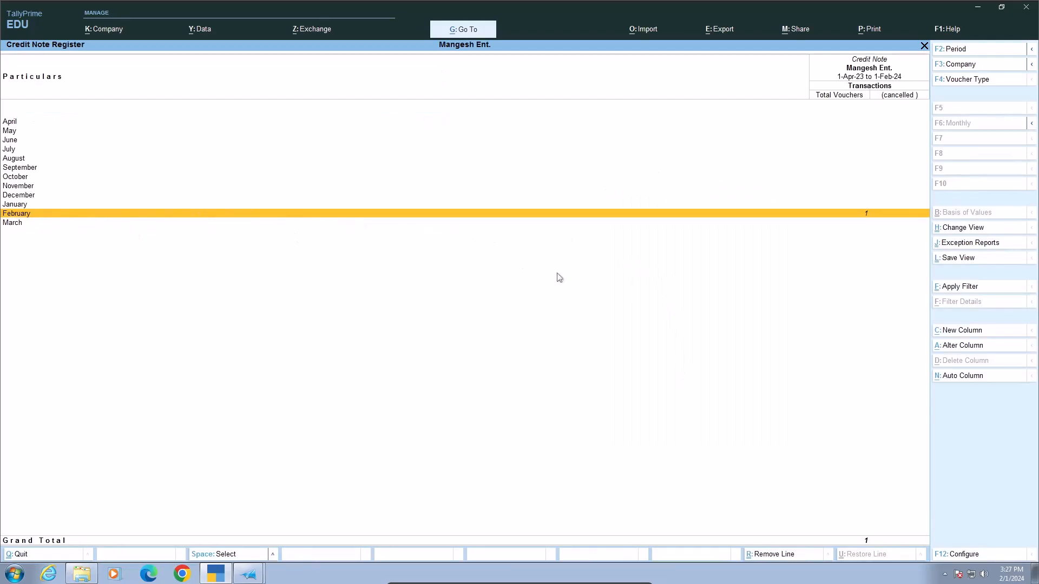
pyautogui.press('Return')
pyautogui.click(750, 113)
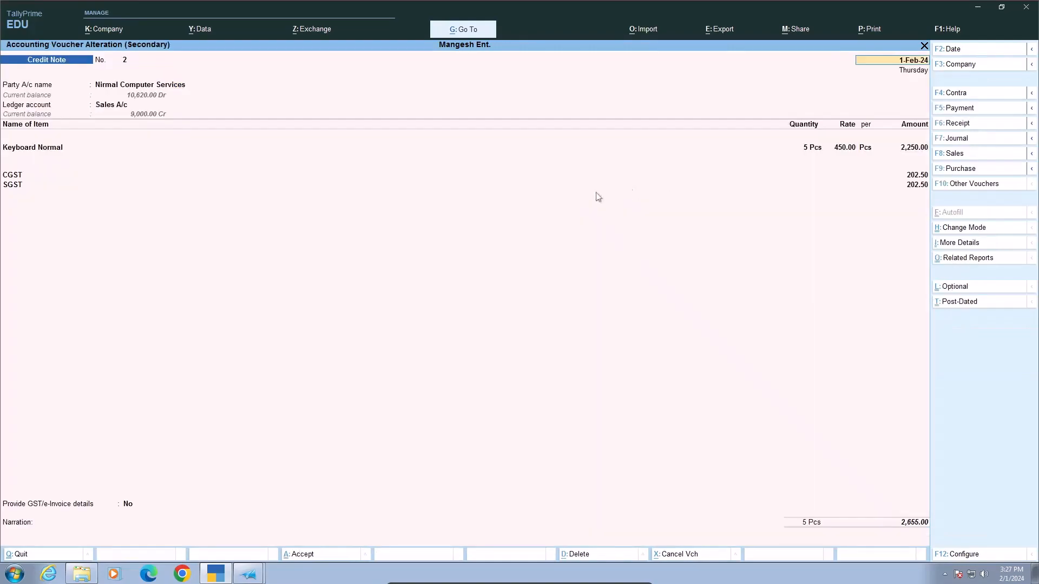
pyautogui.press('BackSpace')
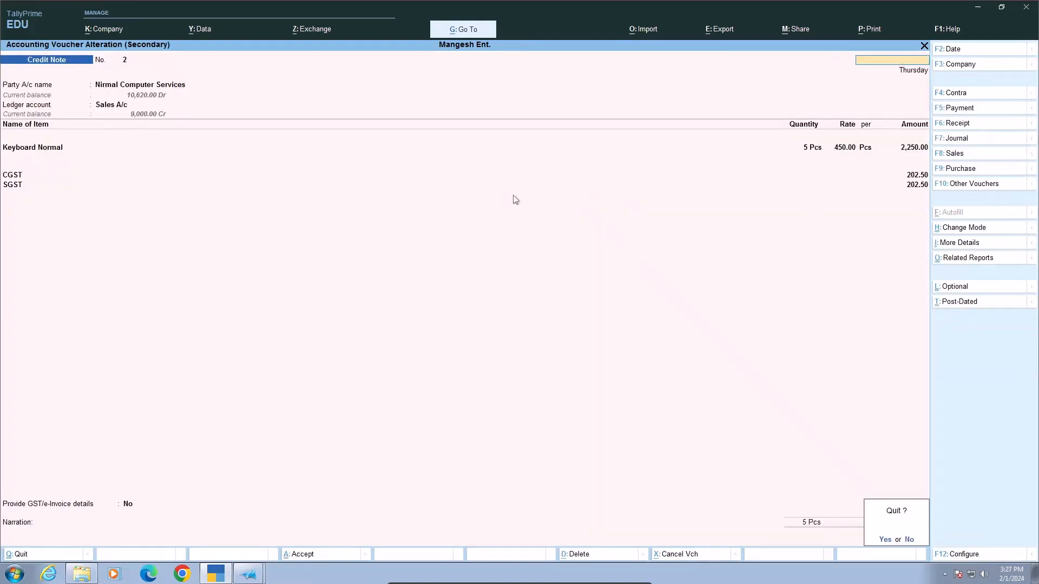
pyautogui.press('Escape')
pyautogui.press('Escape')
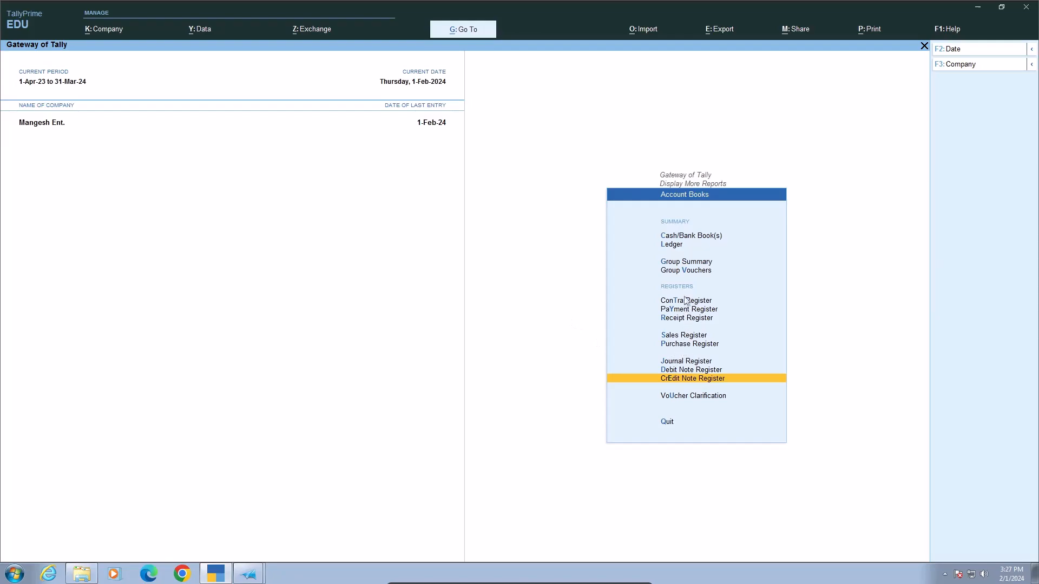
# - Examine the Nirmal Computer Services ledger with the period starting 1-1-2024 for the sales and credit note entries, and close it
pyautogui.click(676, 248)
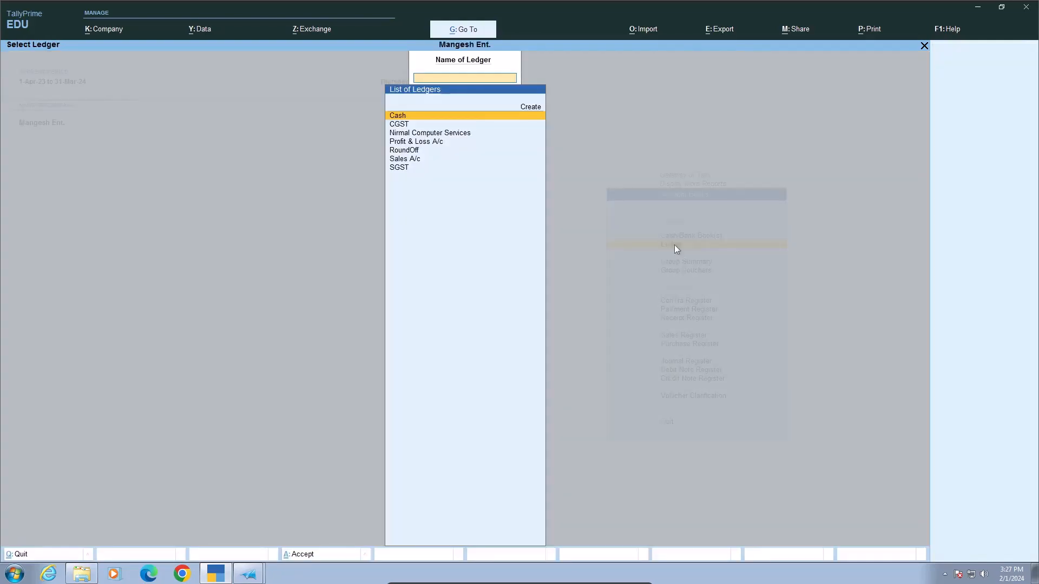
pyautogui.click(447, 135)
pyautogui.press('Return')
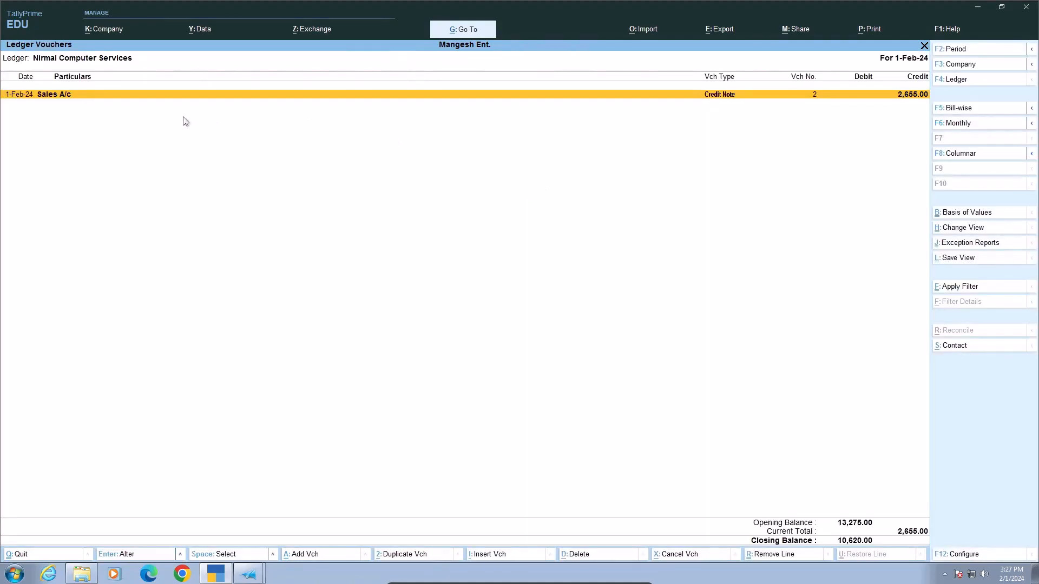
pyautogui.click(953, 49)
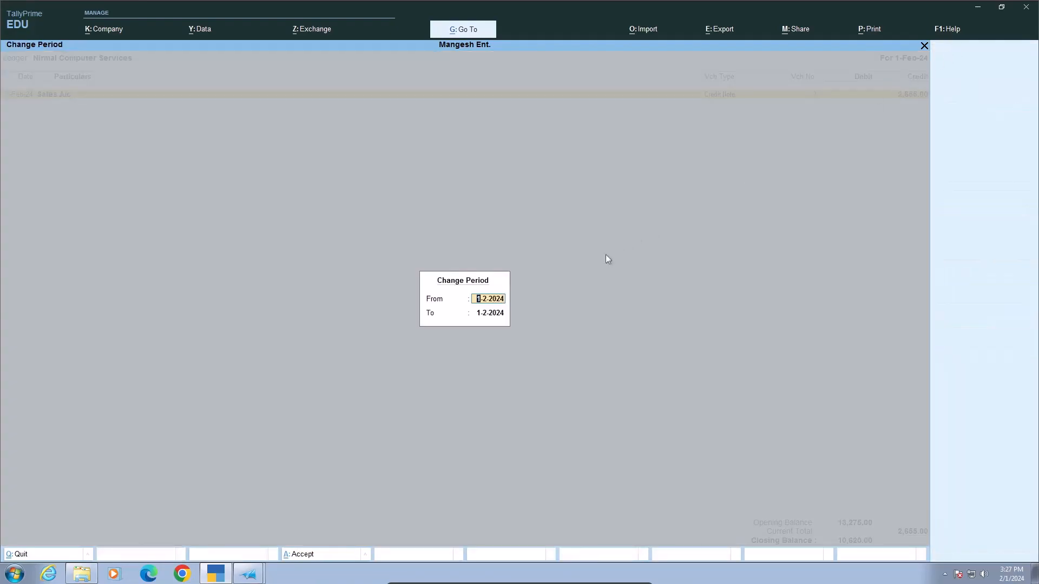
pyautogui.write('1-1-2024')
pyautogui.press('Return')
pyautogui.press('Return')
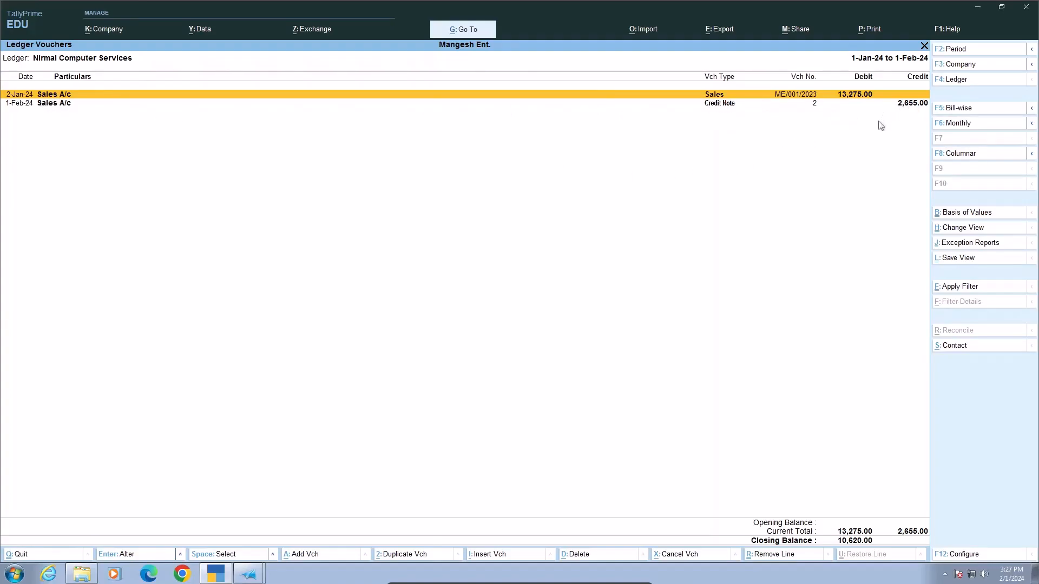
pyautogui.press('Escape')
pyautogui.press('Escape')
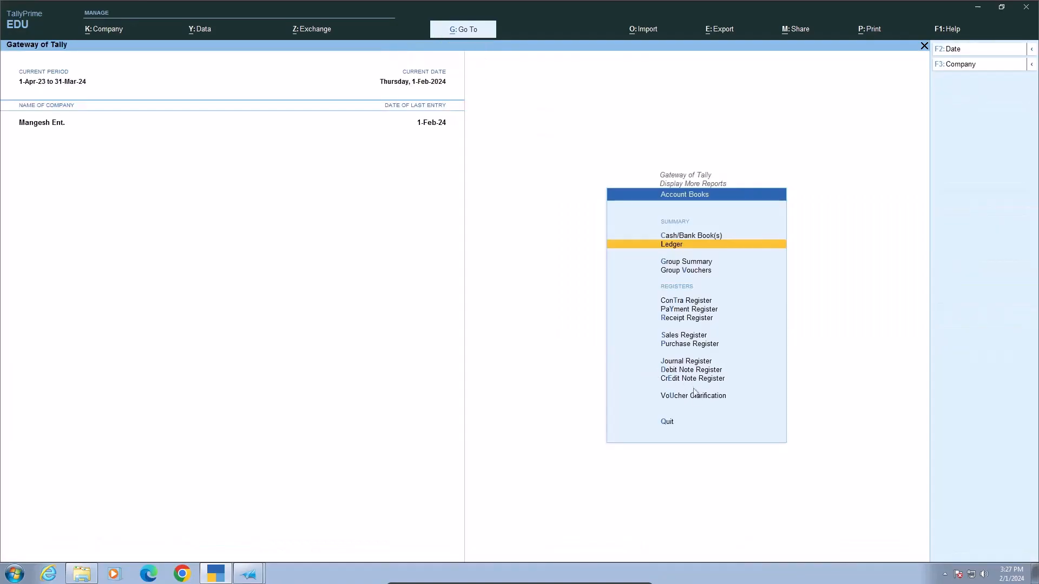
# - Open the GSTR-1 report and set its period from 1-Jan-24 to 1-Feb-24
pyautogui.press('Escape')
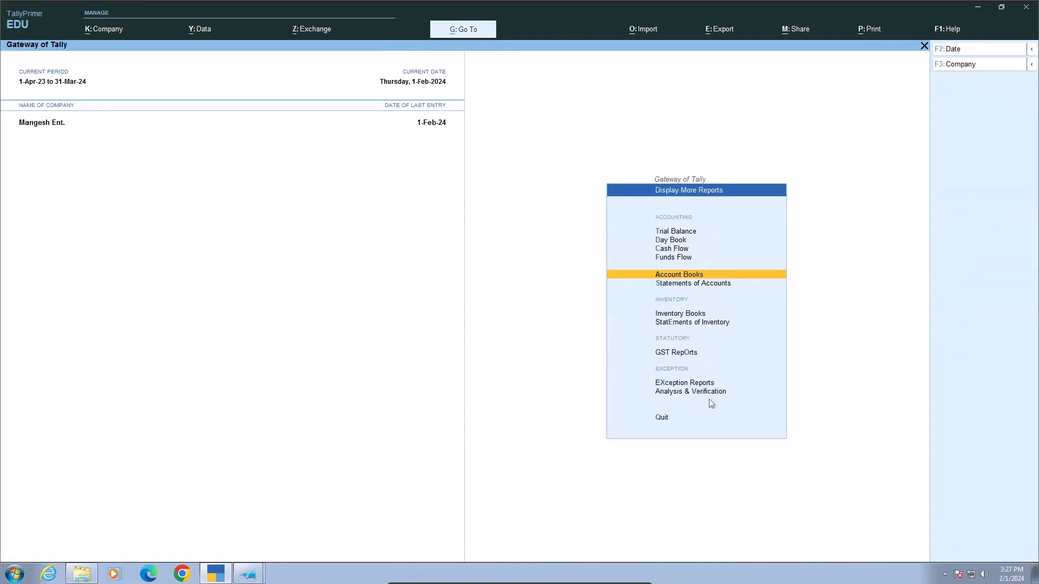
pyautogui.click(675, 358)
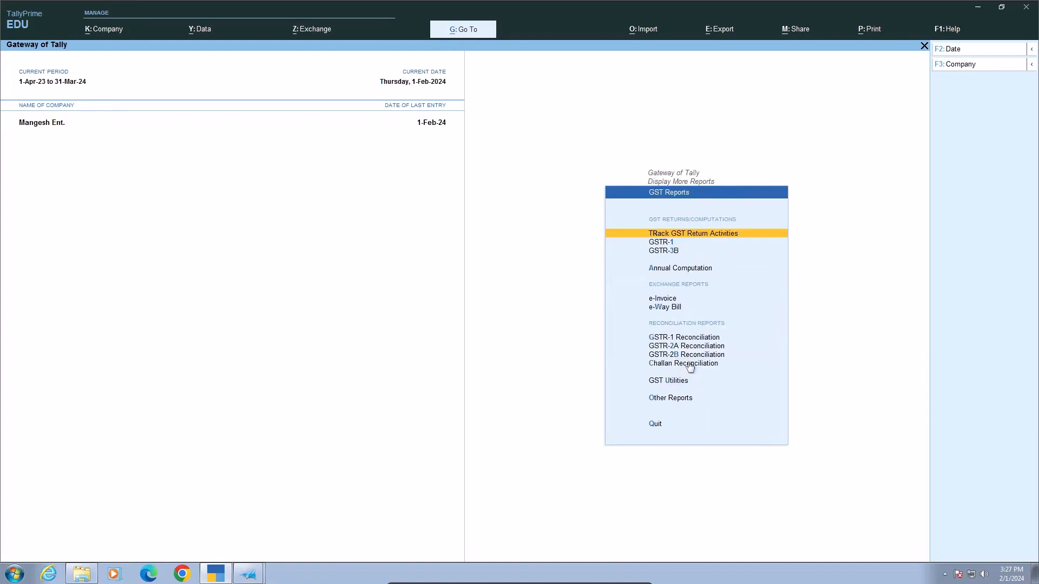
pyautogui.click(665, 245)
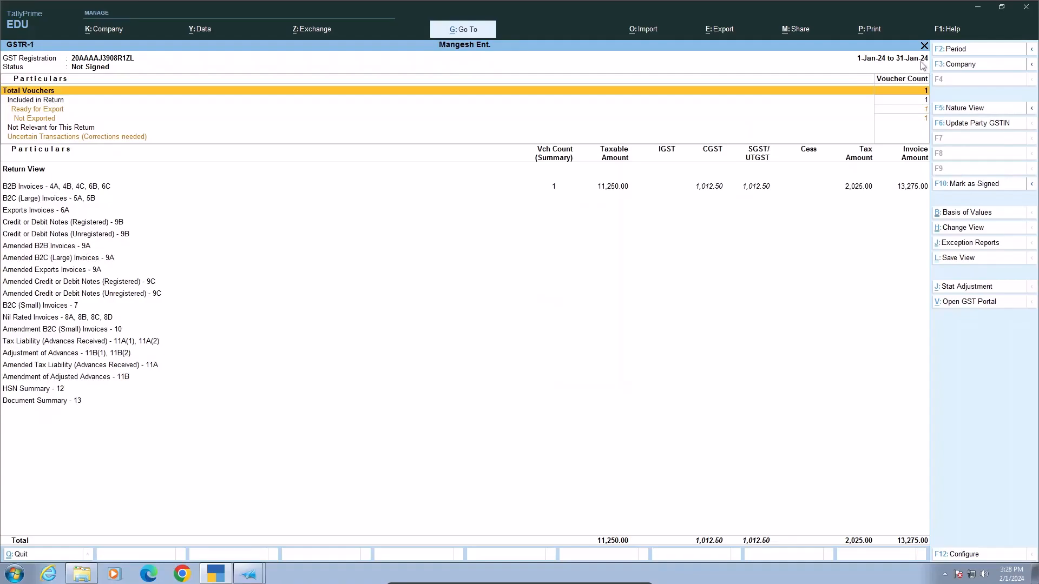
pyautogui.click(955, 50)
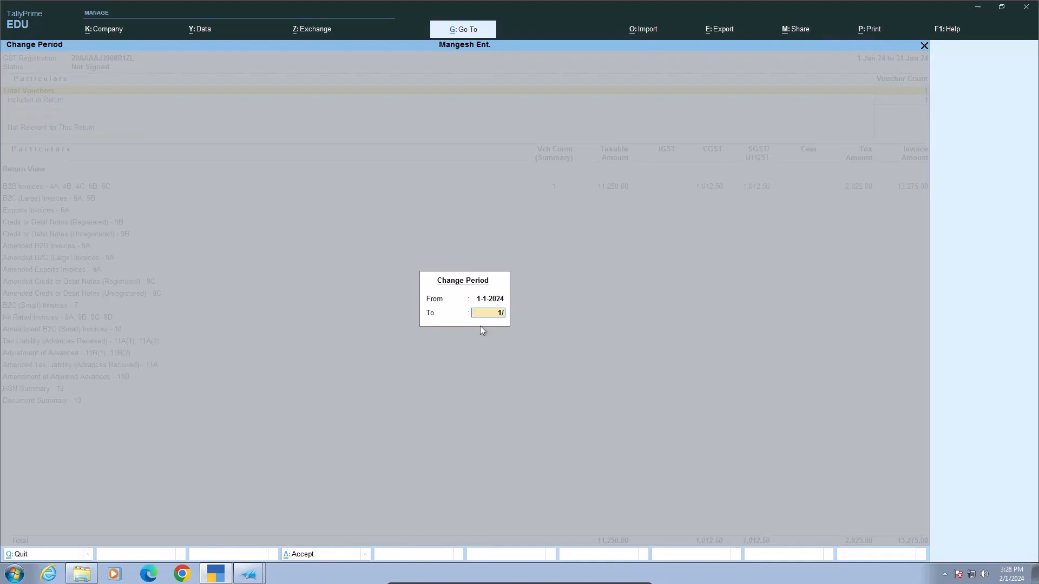
pyautogui.write('1/2')
pyautogui.press('Return')
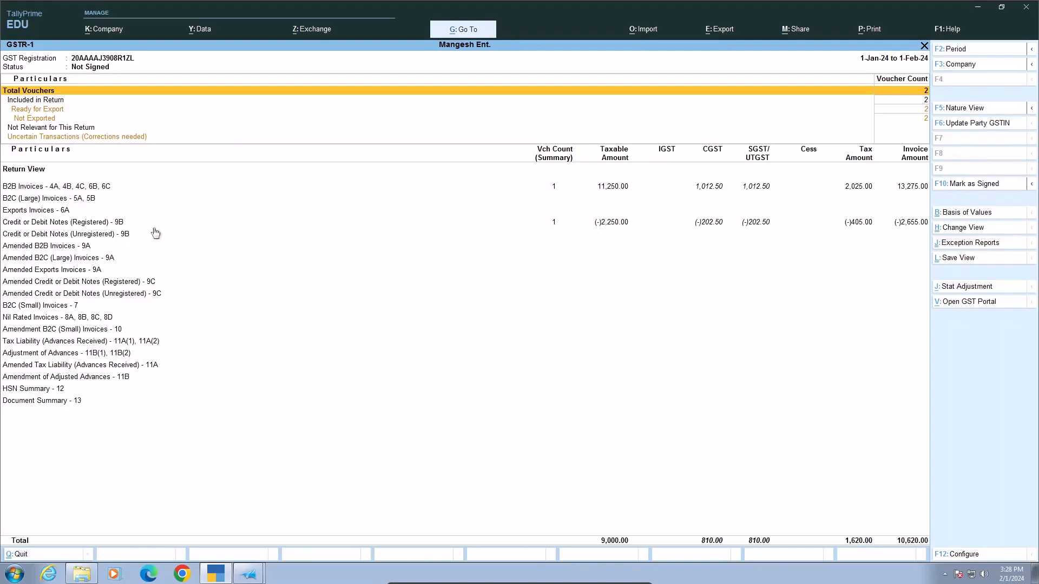
# - Check the Credit or Debit Notes (Registered) - 9B row in GSTR-1, and return to the Gateway of Tally
pyautogui.click(118, 226)
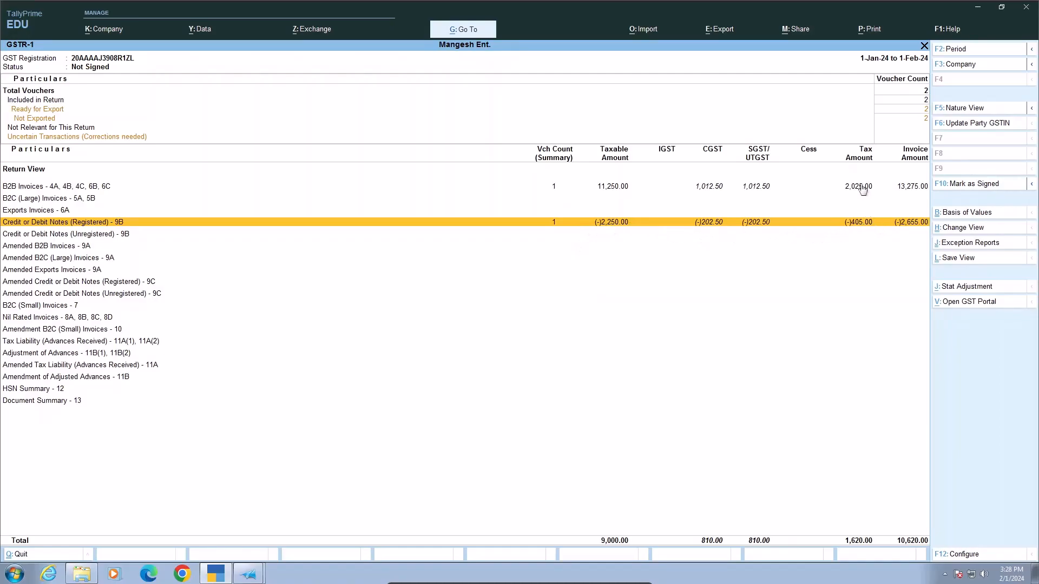
pyautogui.press('Escape')
pyautogui.press('Escape')
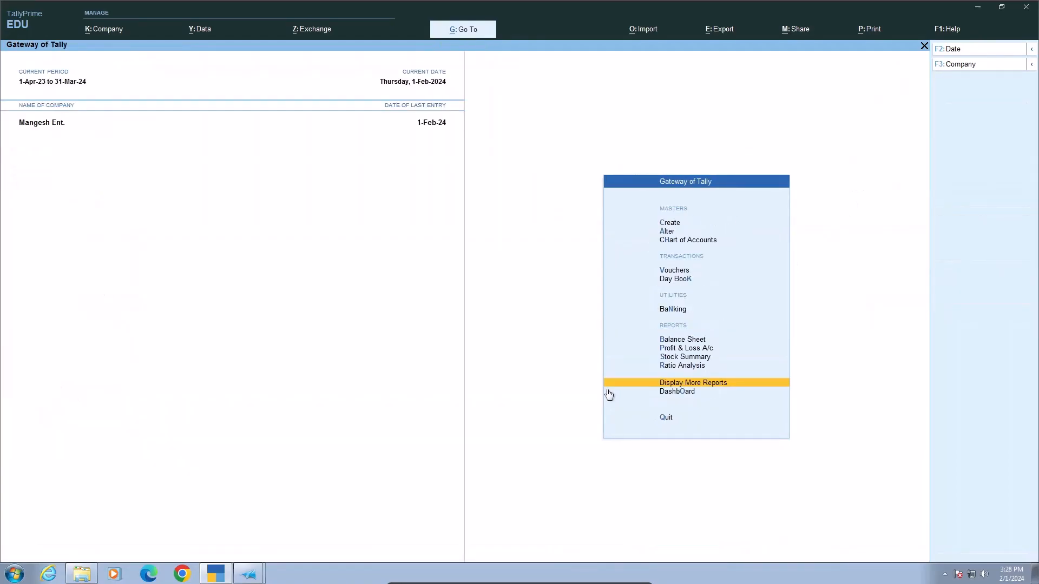